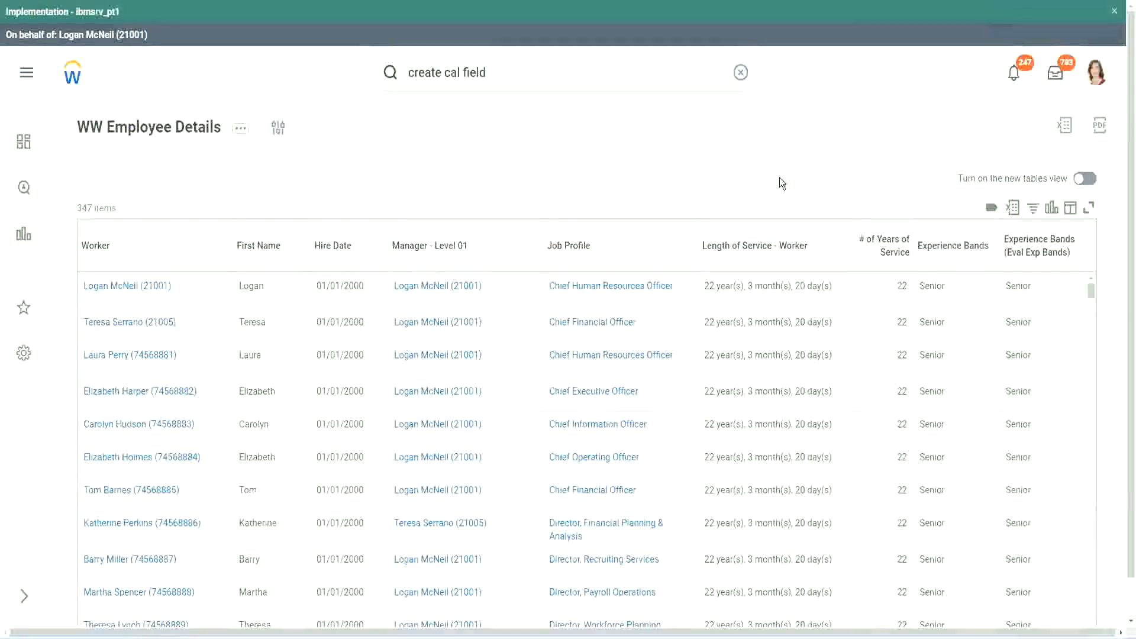
Copy the name of the Evaluate Expression calculated field that derives experience bands from years of service.
{"action": "left_click", "coordinate": [984, 279]}
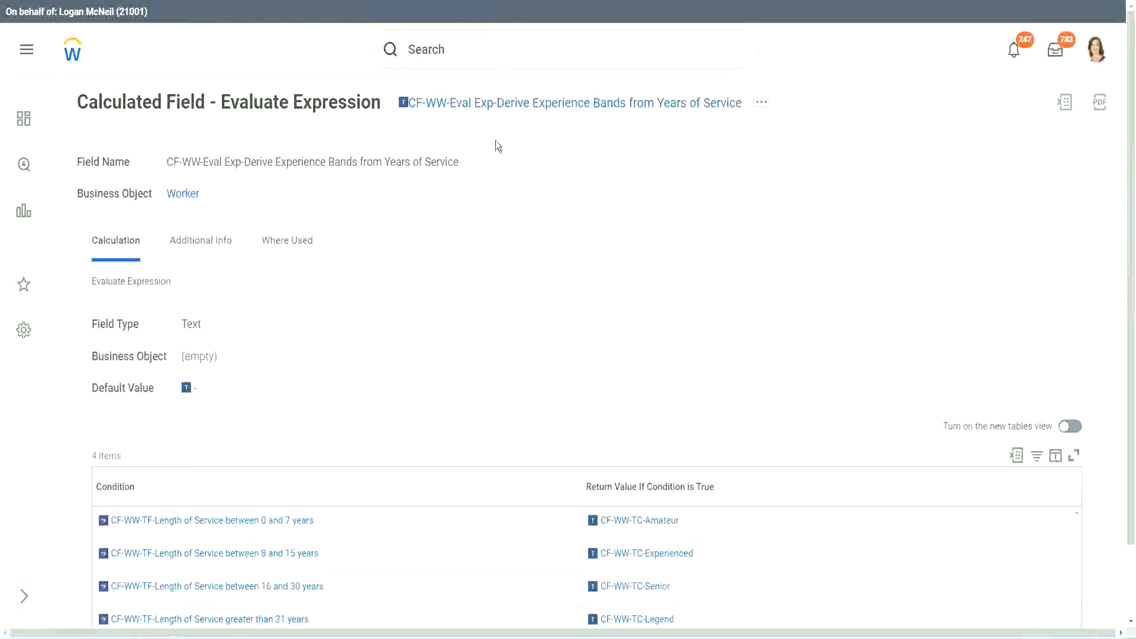
{"action": "right_click", "coordinate": [492, 107]}
{"action": "left_click", "coordinate": [535, 179]}
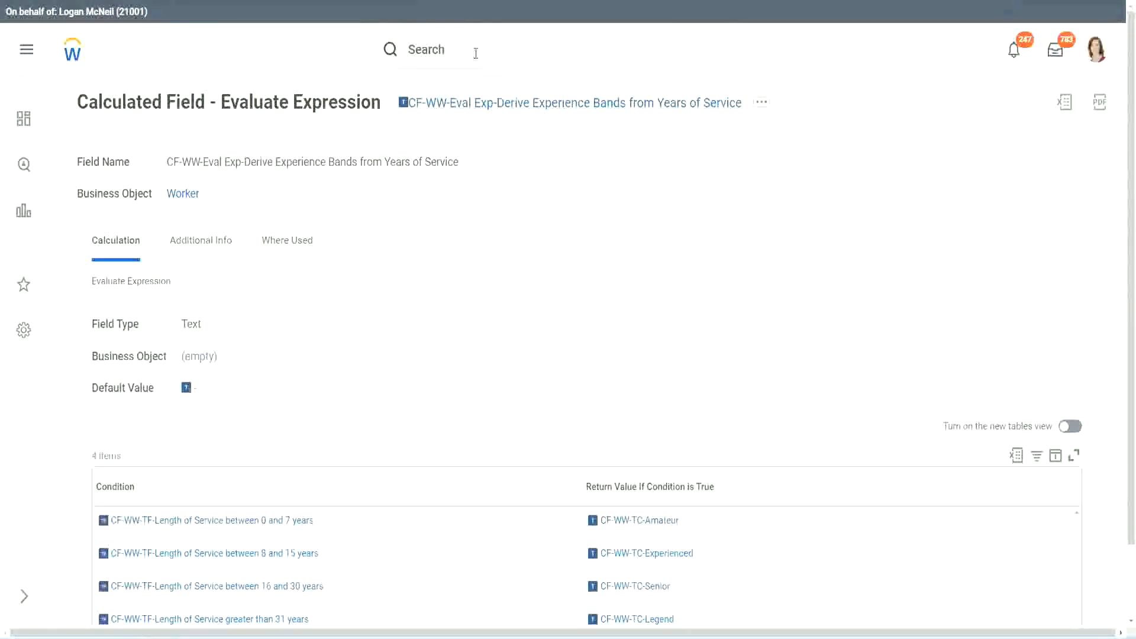
{"action": "left_click", "coordinate": [475, 53]}
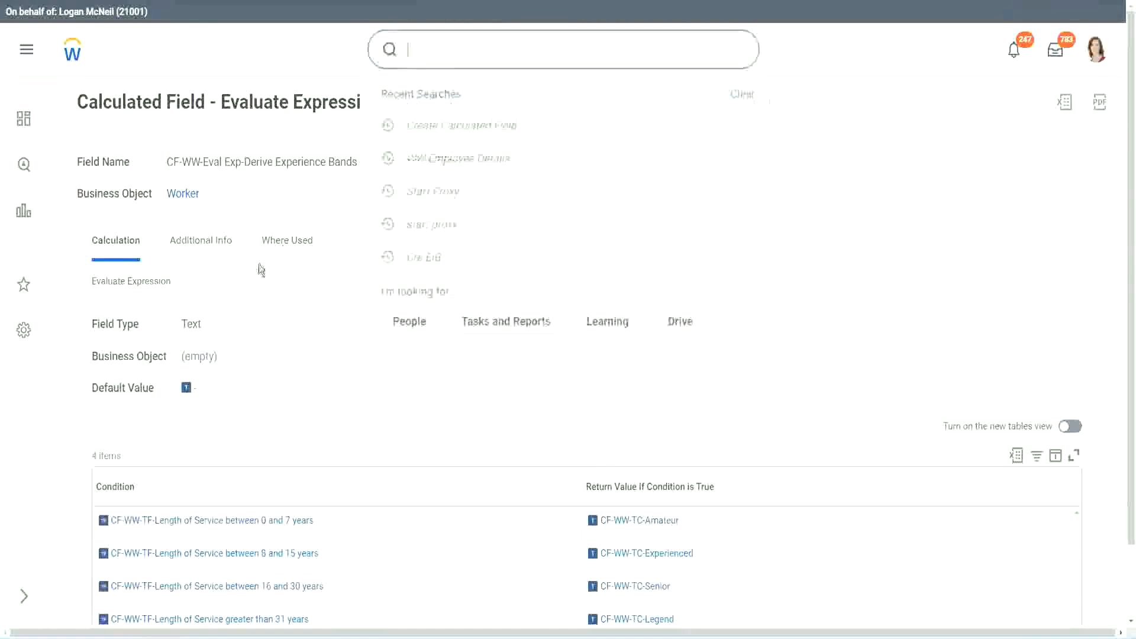
{"action": "left_click", "coordinate": [803, 133]}
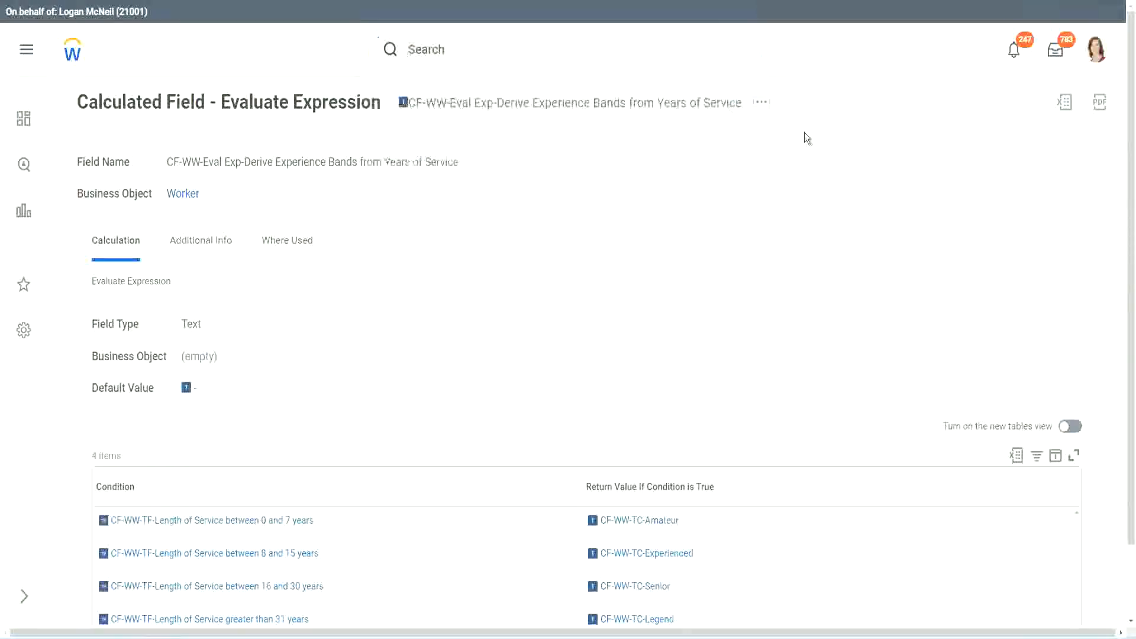
Search for "create calc field" and open the Create Calculated Field task.
{"action": "left_click", "coordinate": [450, 46]}
{"action": "type", "text": "create calc"}
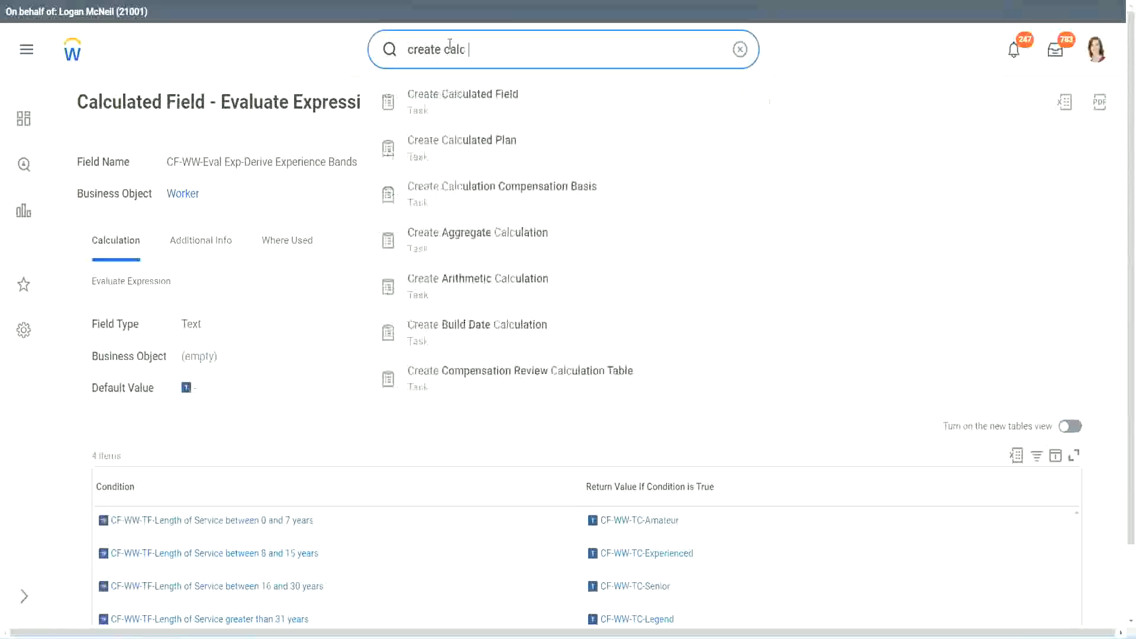
{"action": "type", "text": " field"}
{"action": "left_click", "coordinate": [474, 110]}
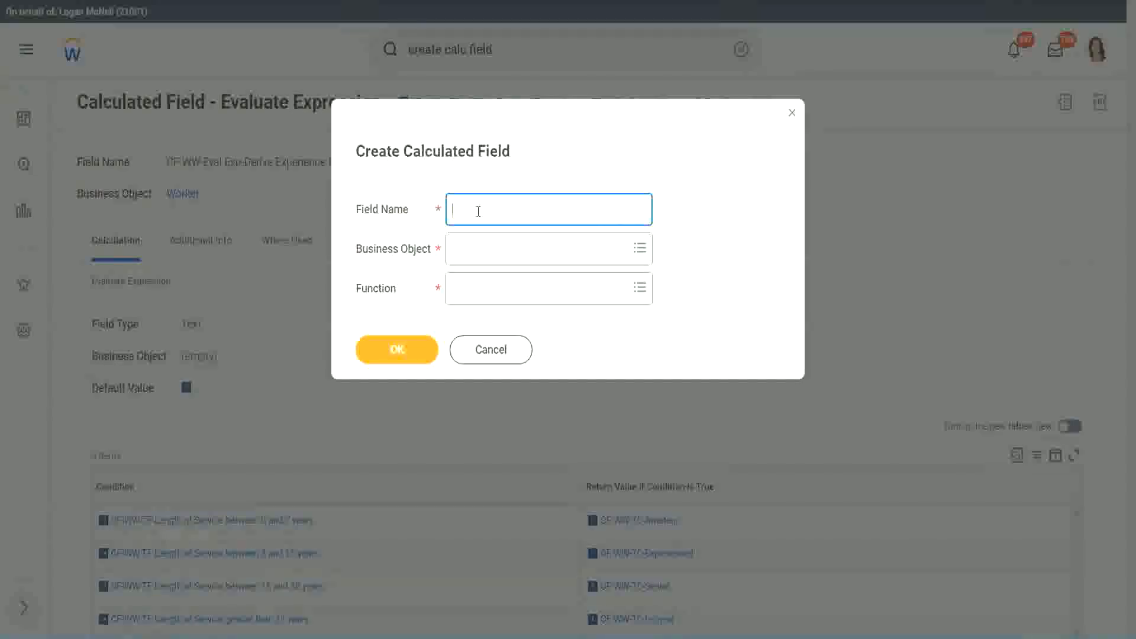
Name the new calculated field "CF-WW-LRB-Identify Experience Bands from years of Service".
{"action": "type", "text": "CF-WW-LRB-Identify Exe"}
{"action": "key", "text": "BackSpace"}
{"action": "type", "text": "periende"}
{"action": "key", "text": "BackSpace"}
{"action": "key", "text": "BackSpace"}
{"action": "type", "text": "ce "}
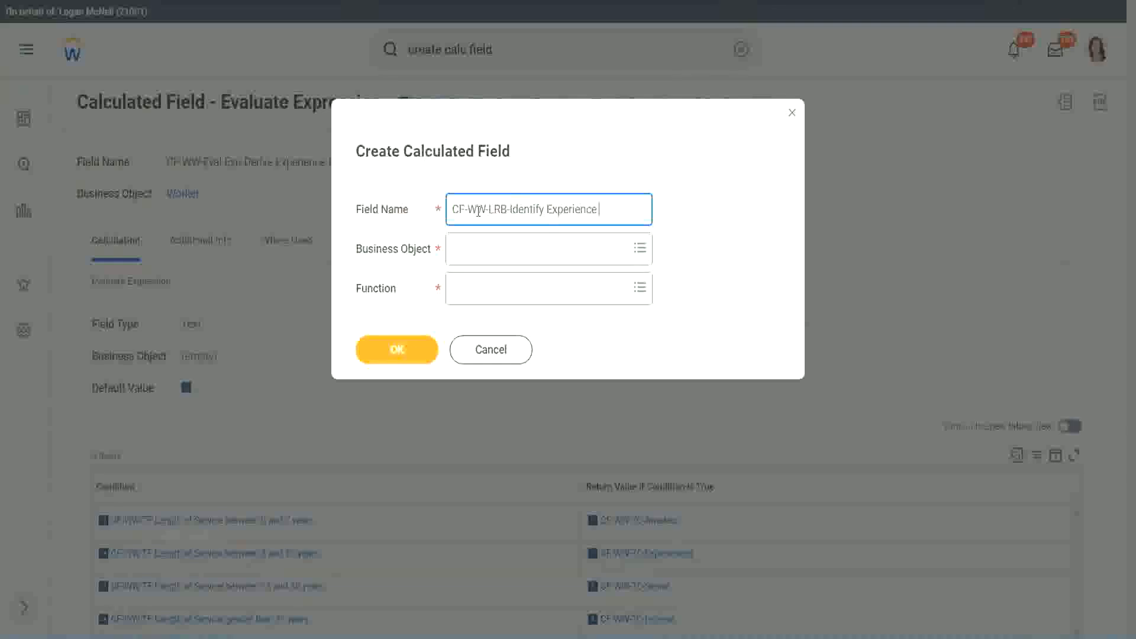
{"action": "type", "text": "Bands from"}
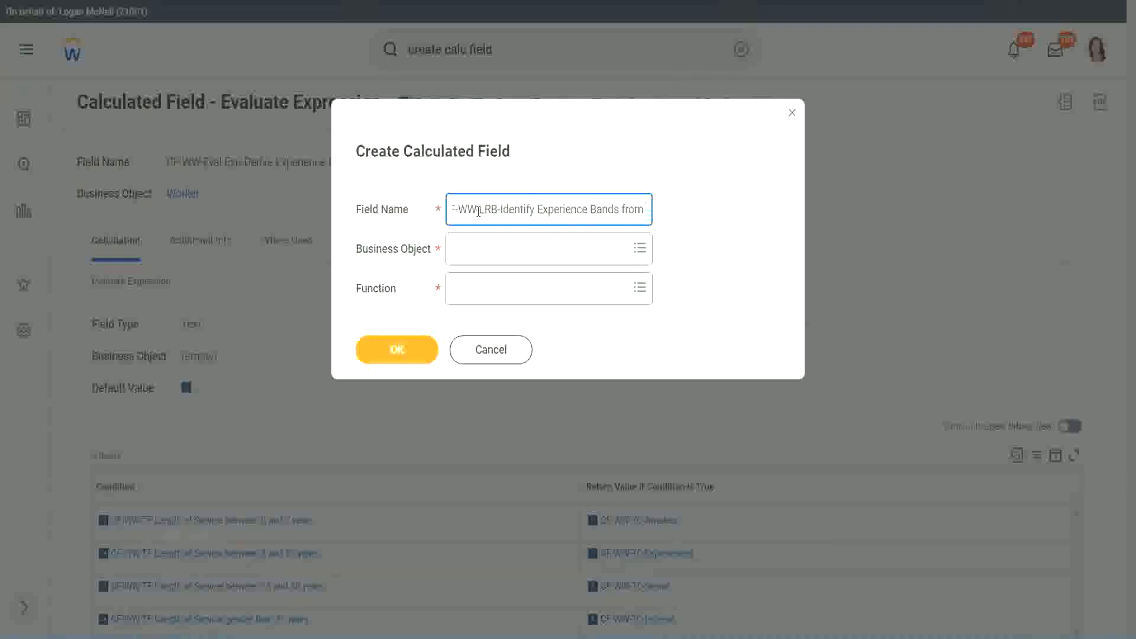
{"action": "type", "text": " years if Service"}
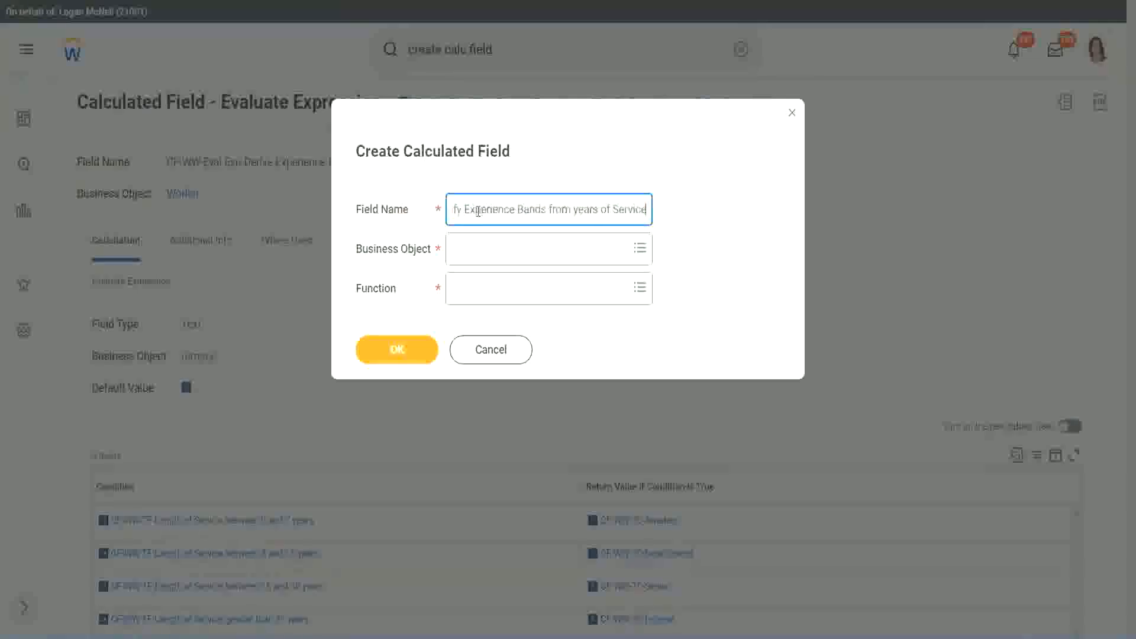
{"action": "key", "text": "Tab"}
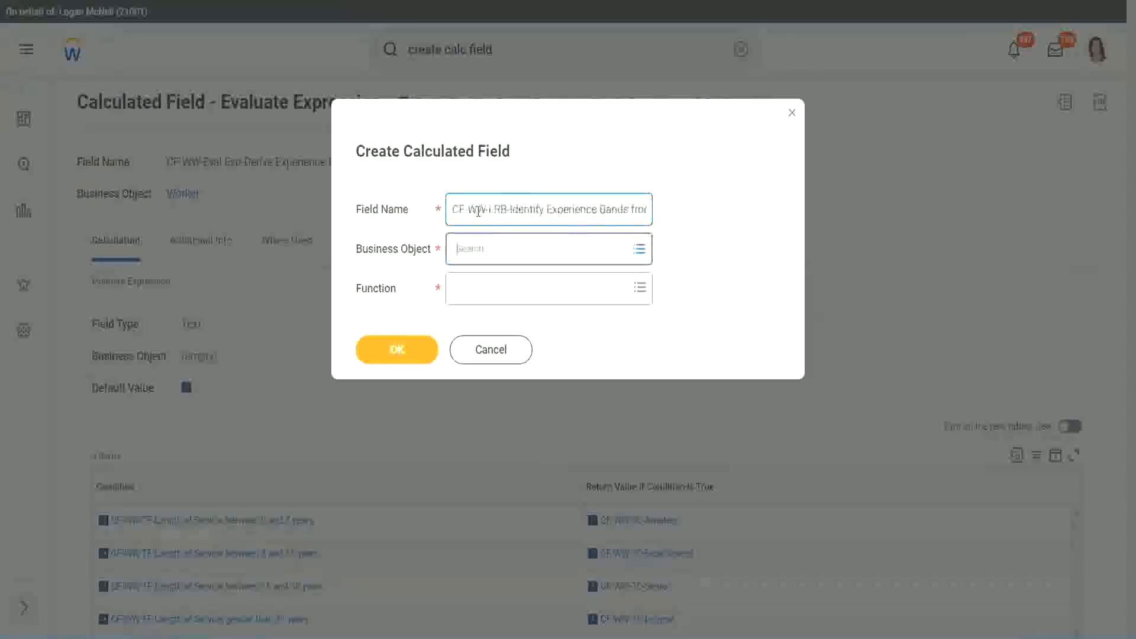
Set the business object to Worker and the function to Lookup Range Band, and proceed to the field's definition.
{"action": "type", "text": "wor"}
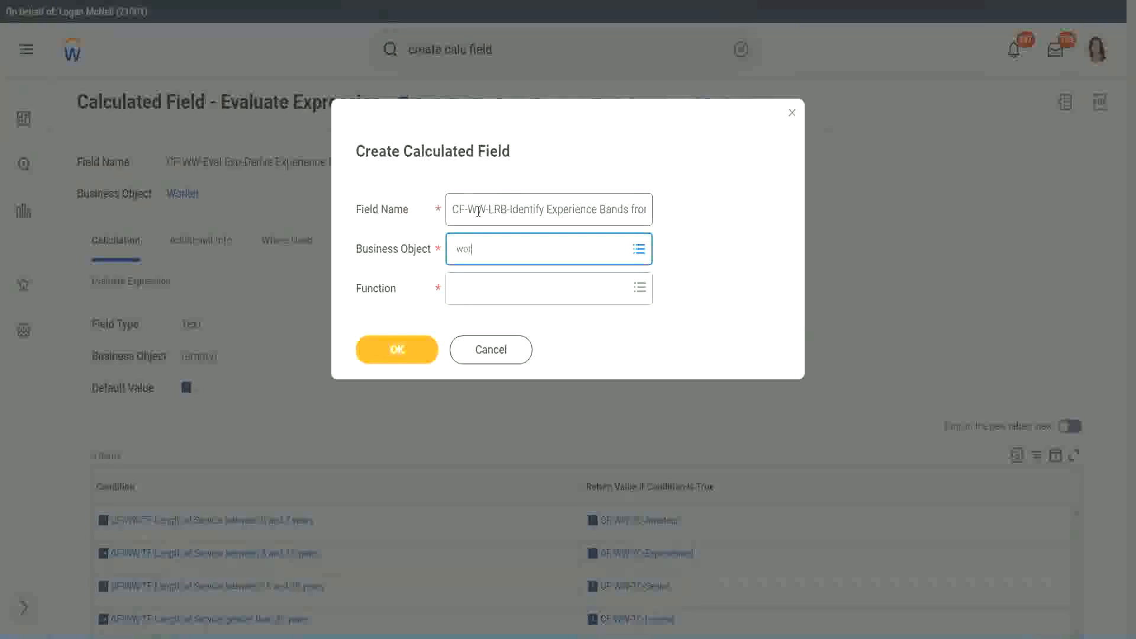
{"action": "type", "text": "ker"}
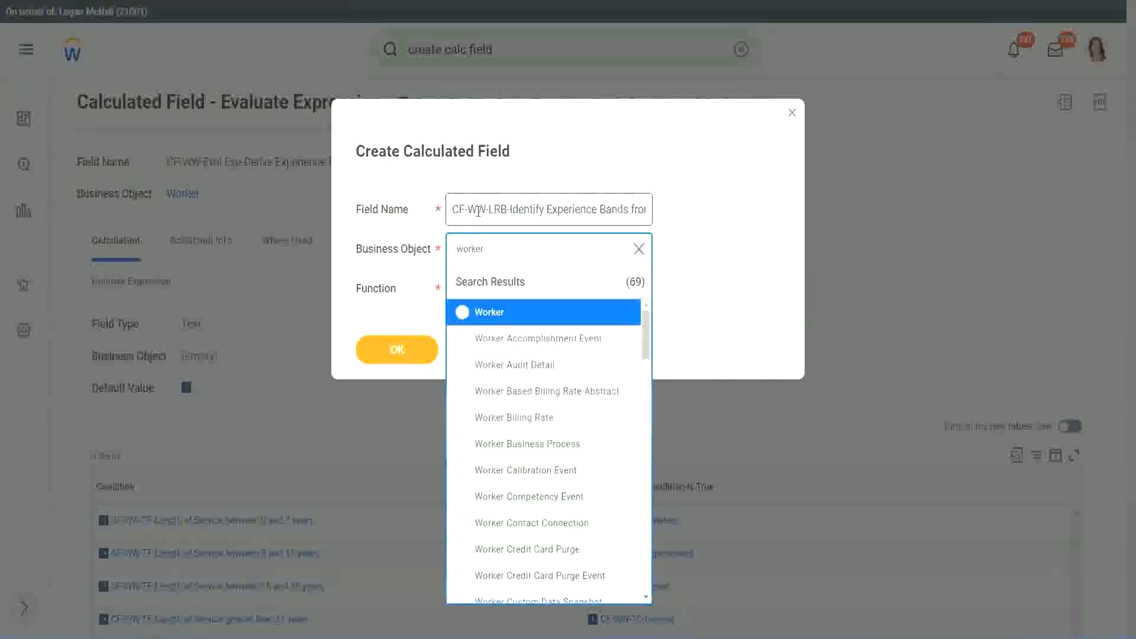
{"action": "key", "text": "Return"}
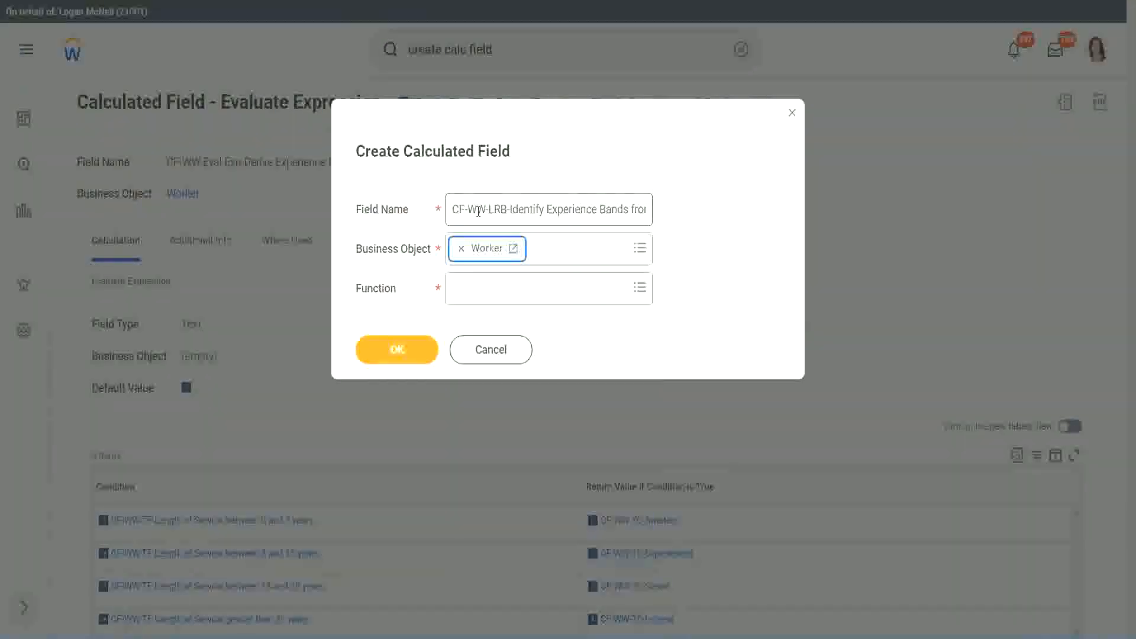
{"action": "key", "text": "Tab"}
{"action": "type", "text": "ev"}
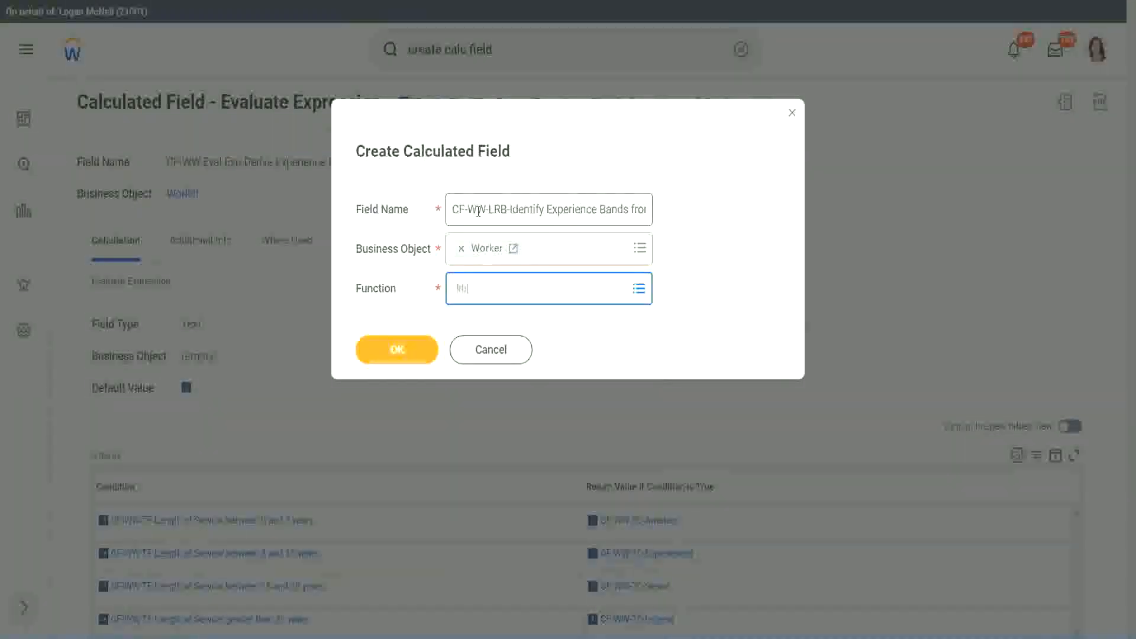
{"action": "key", "text": "Return"}
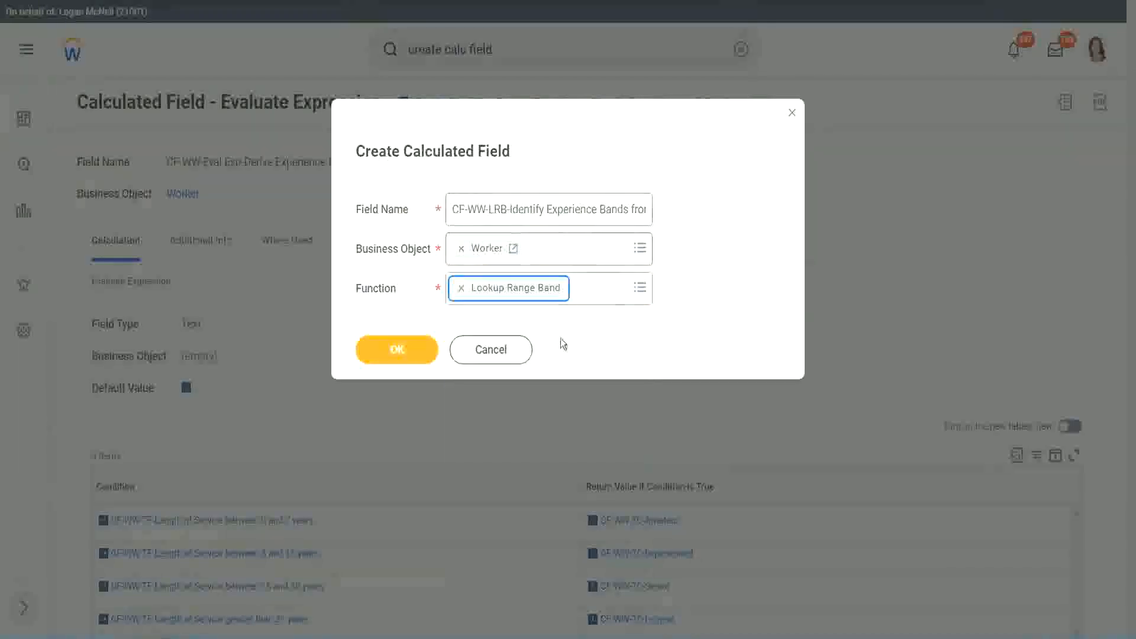
{"action": "left_click", "coordinate": [405, 355]}
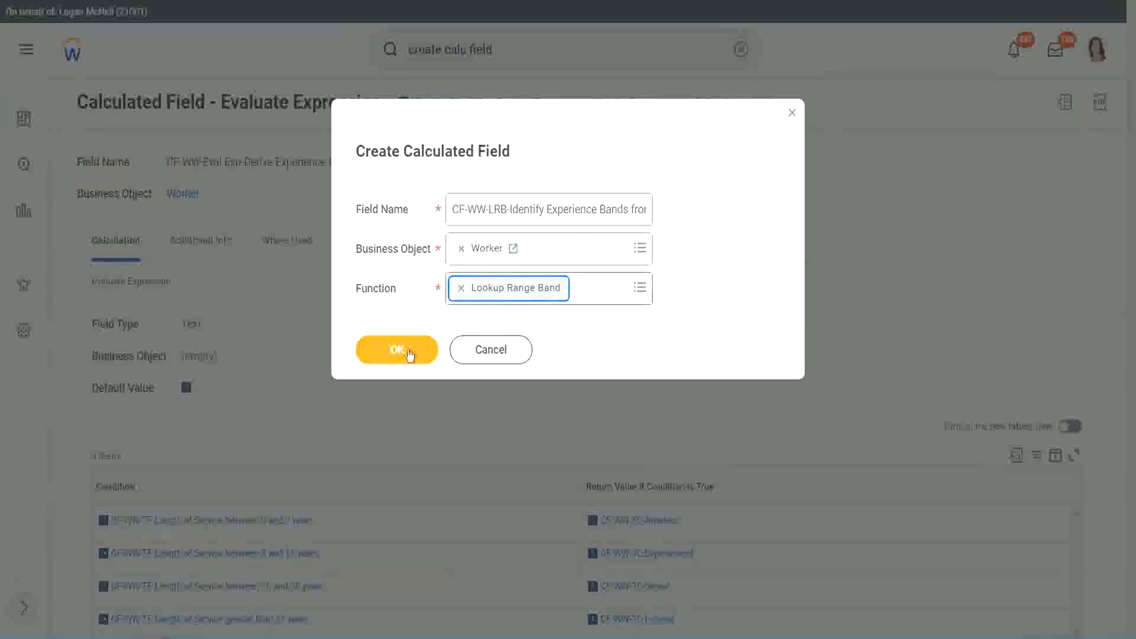
{"action": "left_click", "coordinate": [405, 352]}
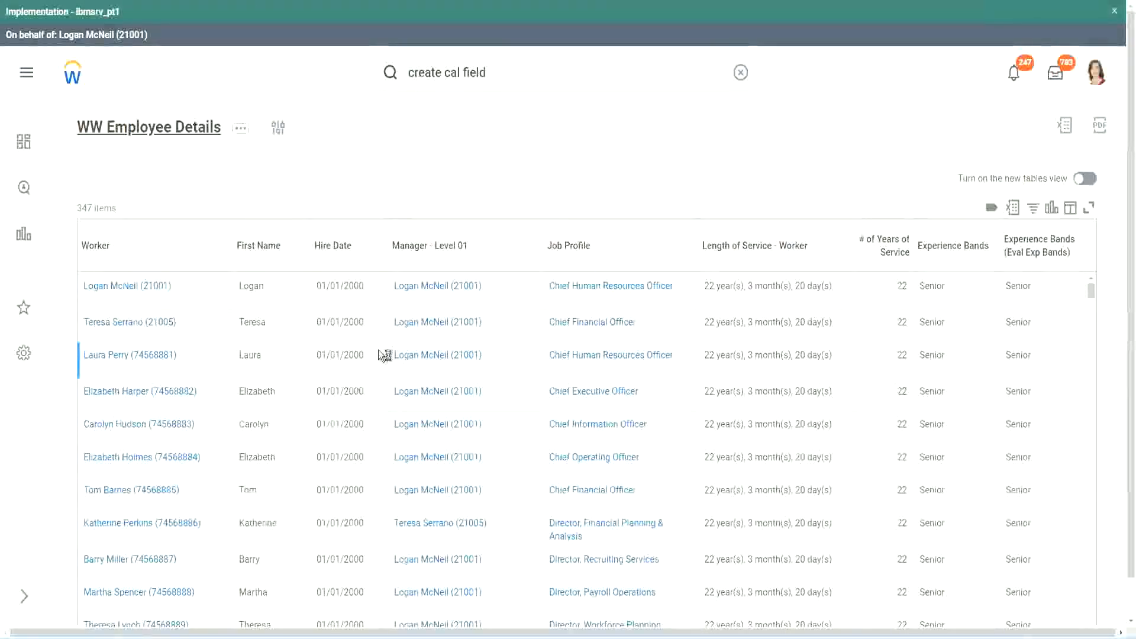
Copy "CF-WW-Convert Text To Number-Number of Years from Length of Service" from the WW Employee Details report definition and set it as the source field.
{"action": "scroll", "coordinate": [379, 388], "scroll_direction": "down", "scroll_amount": 6}
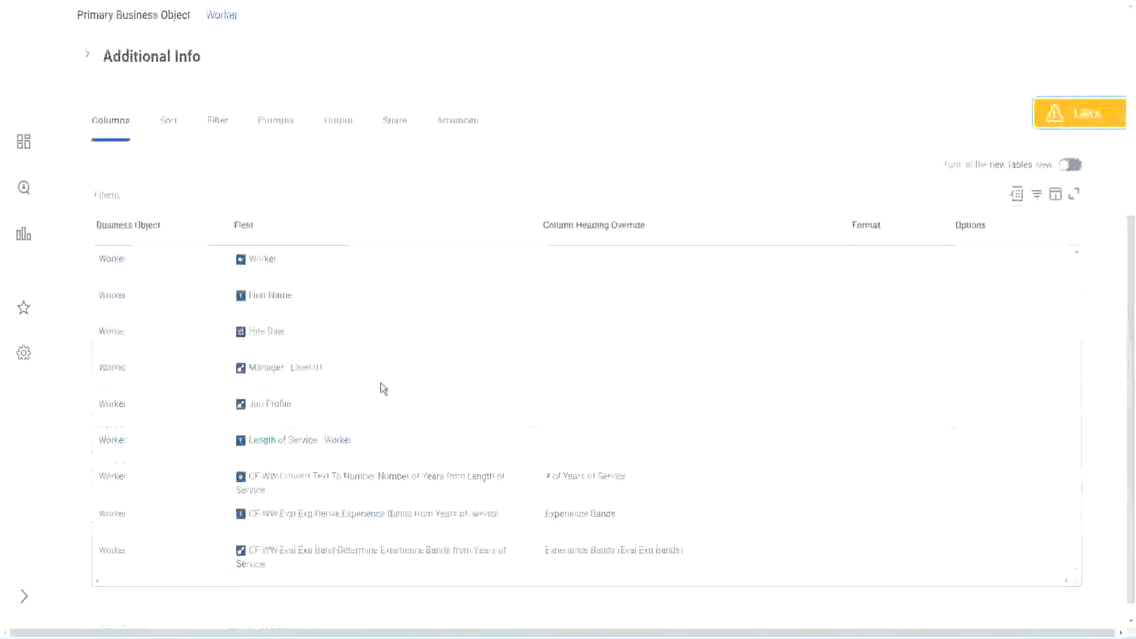
{"action": "right_click", "coordinate": [358, 460]}
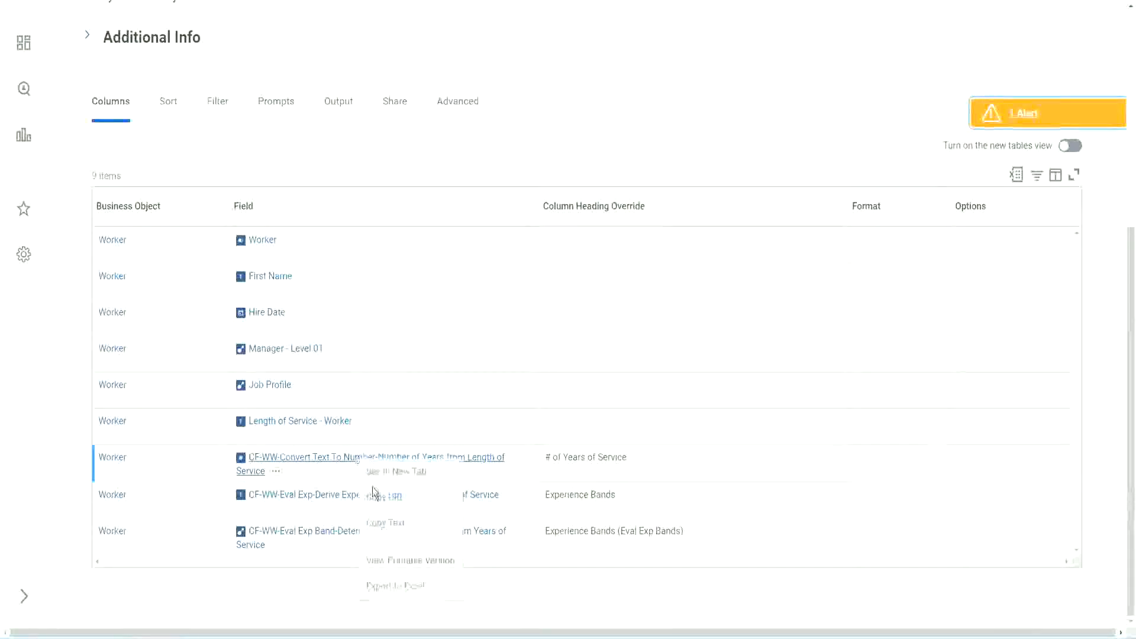
{"action": "left_click", "coordinate": [389, 524]}
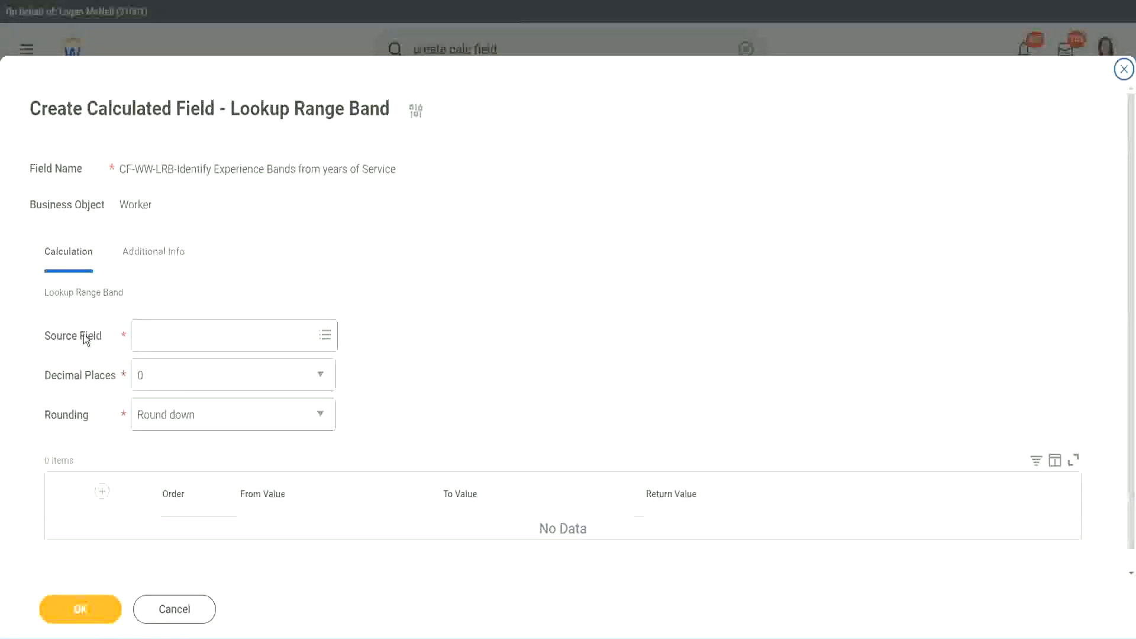
{"action": "left_click", "coordinate": [176, 336]}
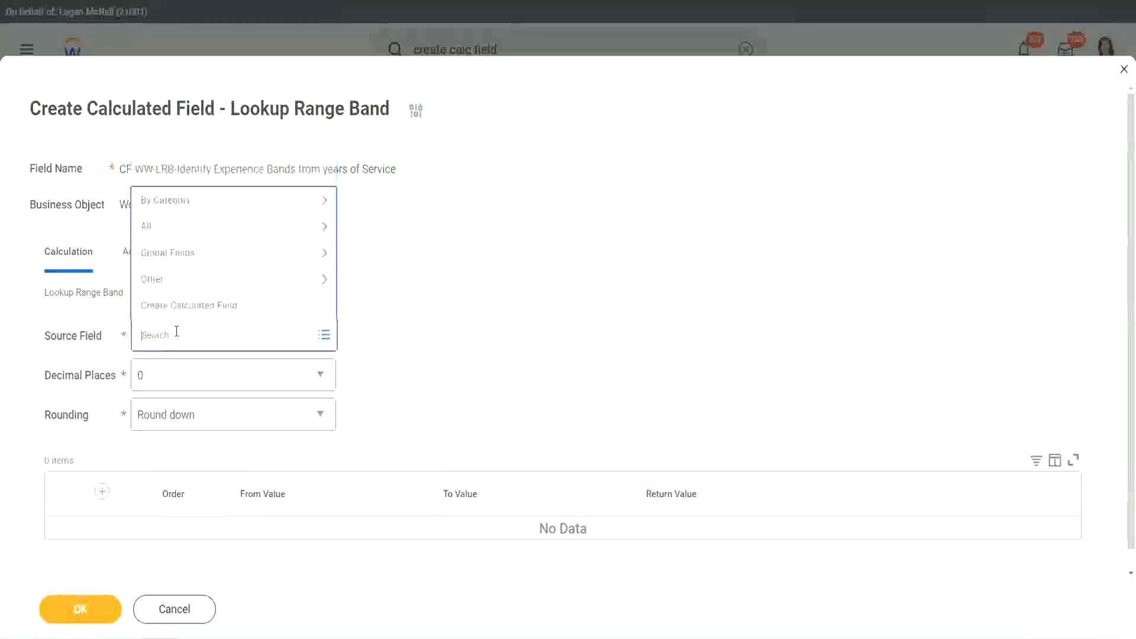
{"action": "key", "text": "ctrl+v"}
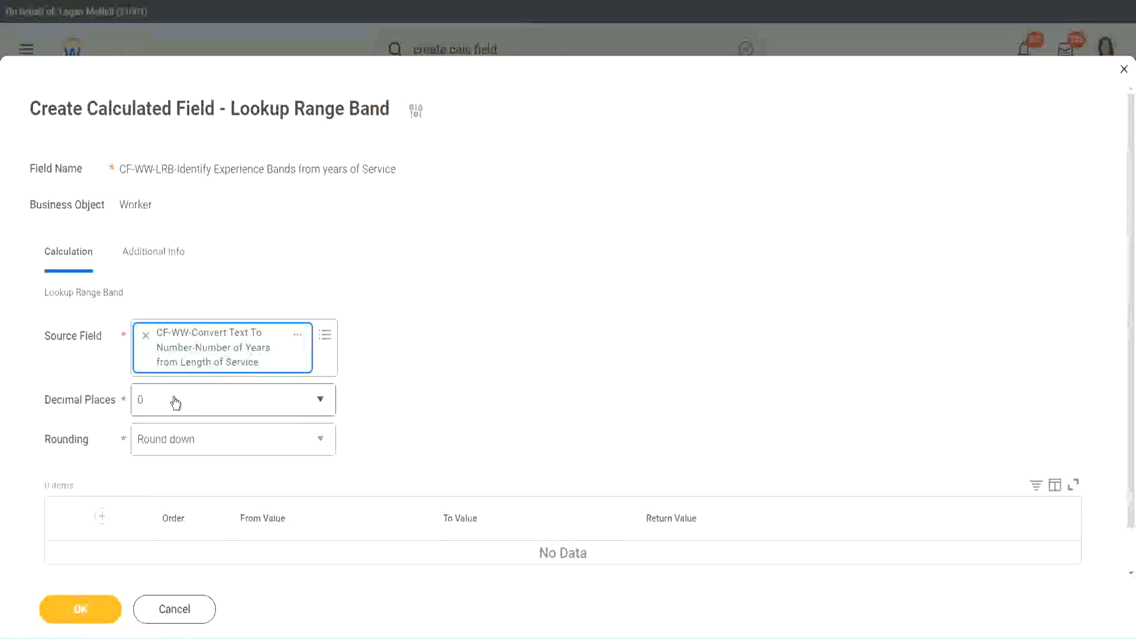
Review the decimal places options, keeping 0, and set the rounding to Round.
{"action": "left_click", "coordinate": [222, 407]}
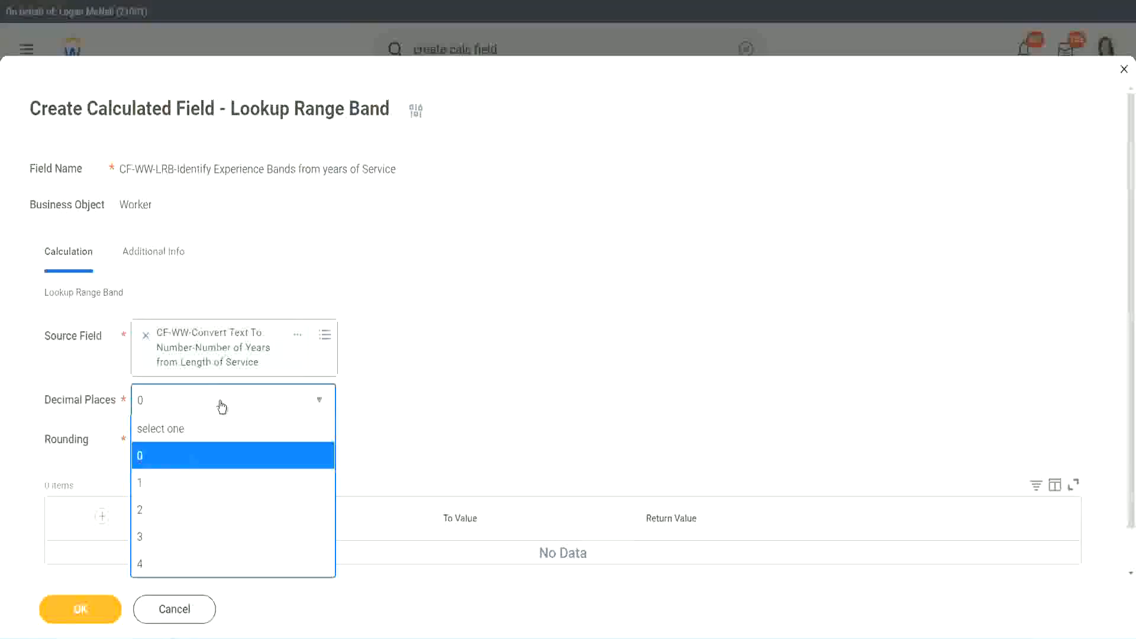
{"action": "left_click", "coordinate": [443, 388]}
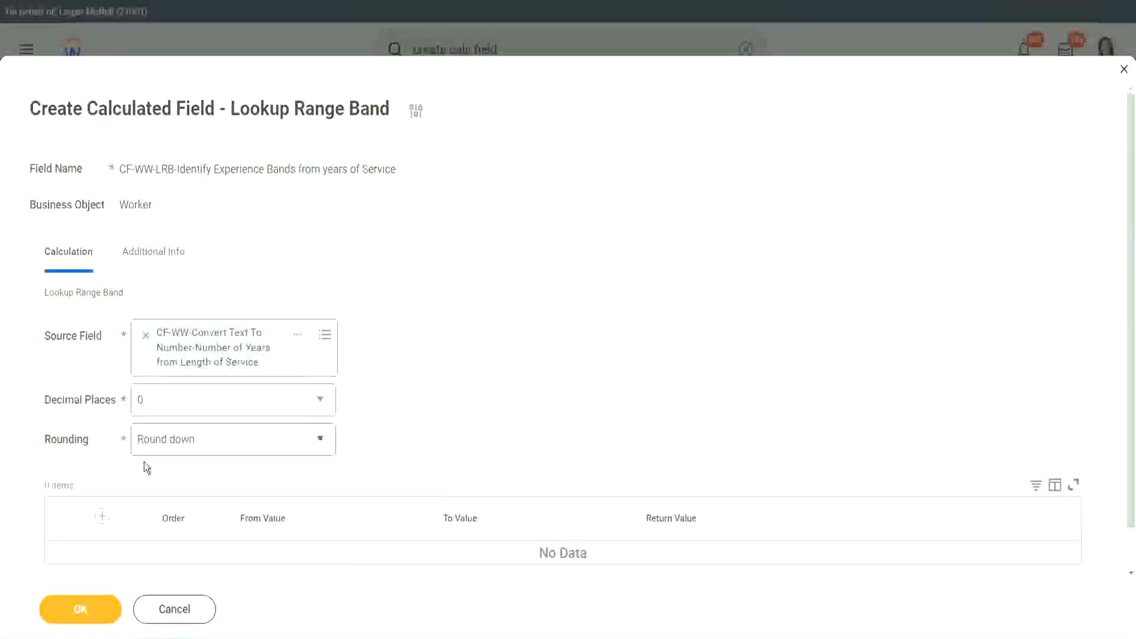
{"action": "left_click", "coordinate": [182, 443]}
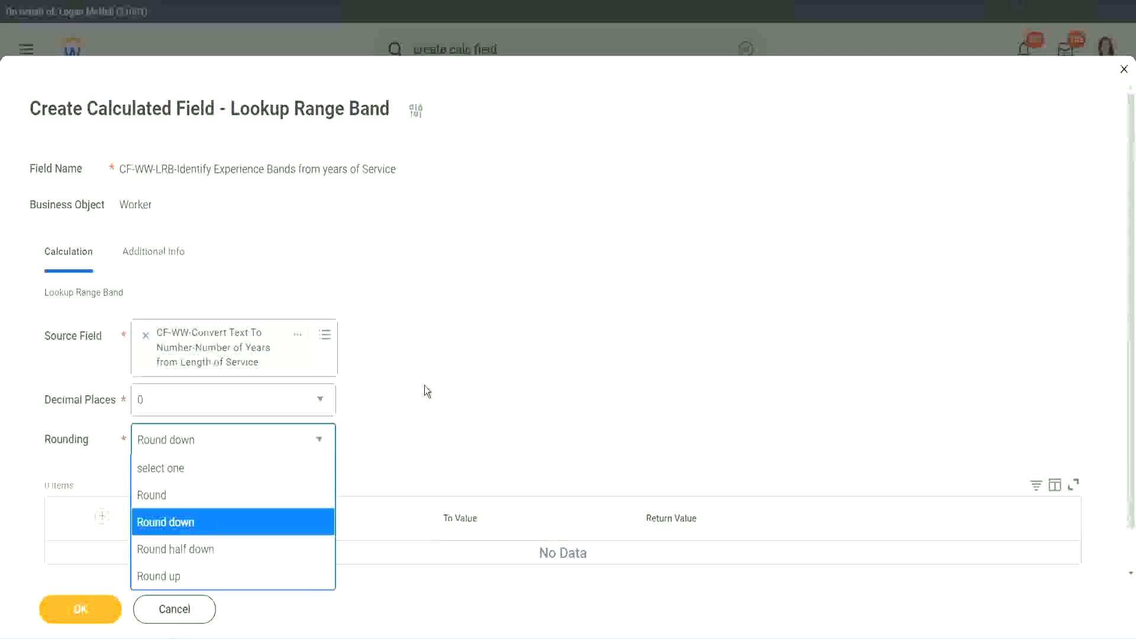
{"action": "left_click", "coordinate": [399, 436]}
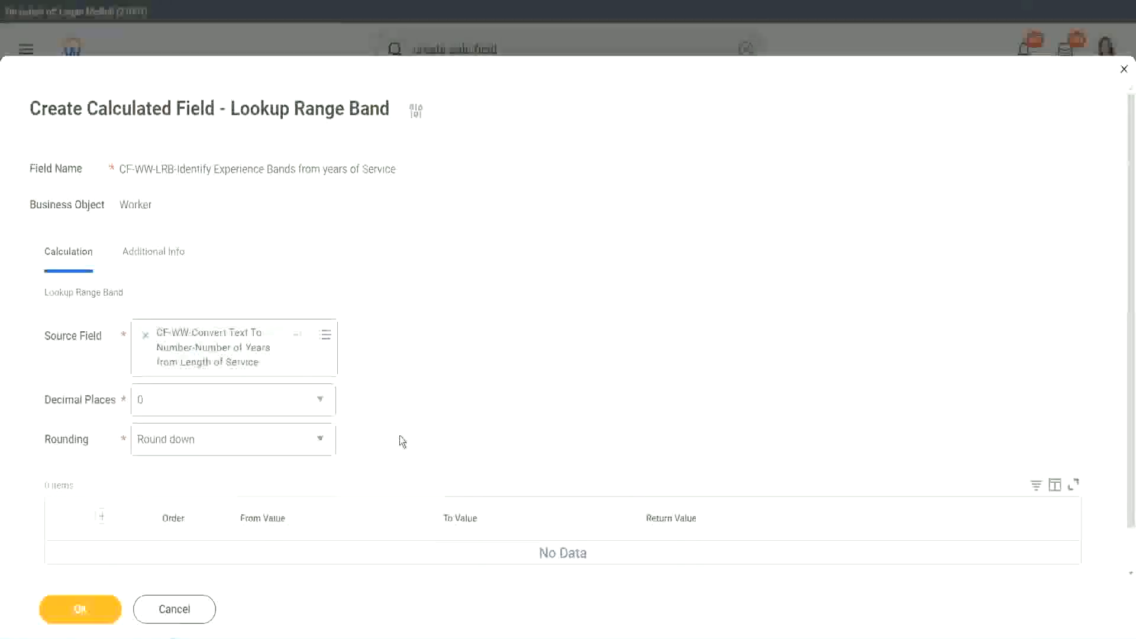
{"action": "left_click", "coordinate": [195, 445]}
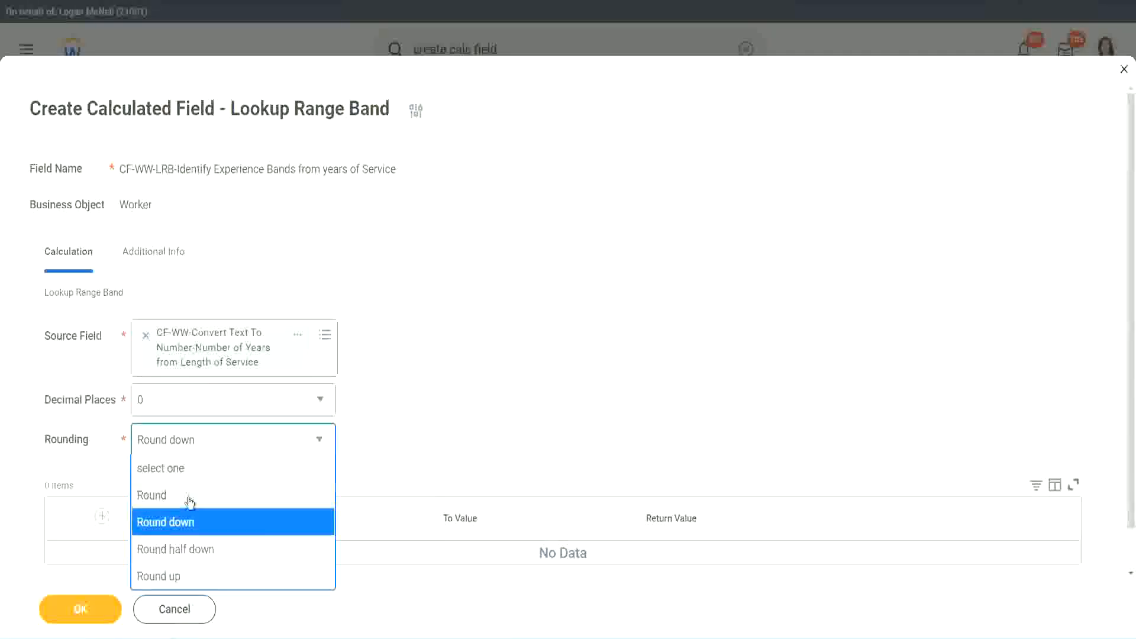
{"action": "left_click", "coordinate": [154, 495]}
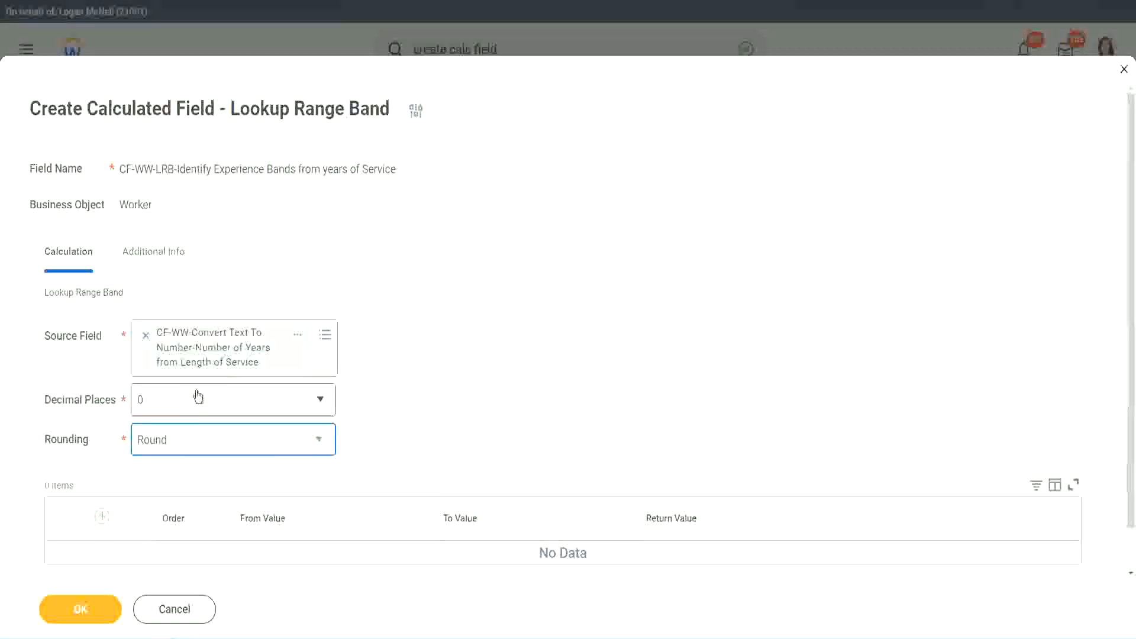
Add the first range band row from 0 to 7 with the return value "Amateur".
{"action": "left_click", "coordinate": [103, 516]}
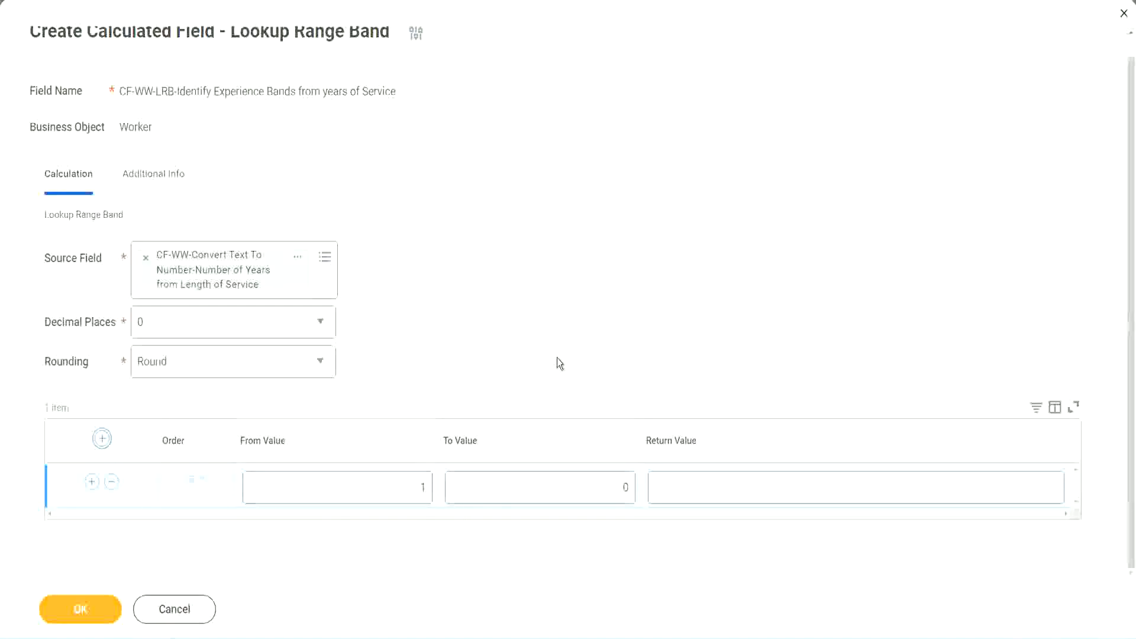
{"action": "left_click", "coordinate": [414, 492]}
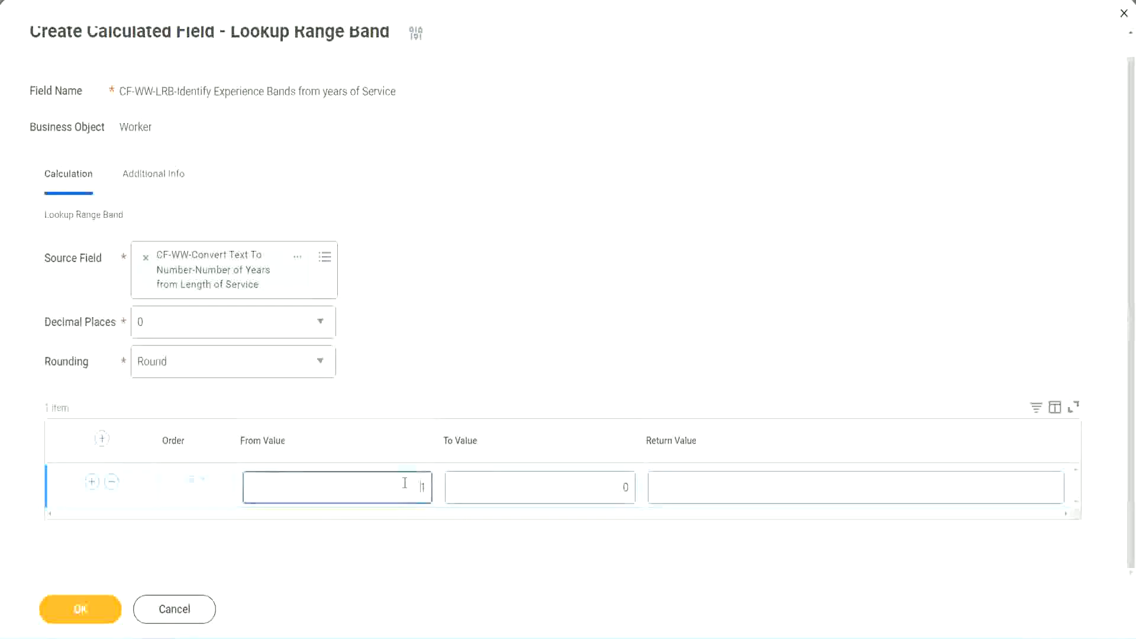
{"action": "type", "text": "0"}
{"action": "key", "text": "Tab"}
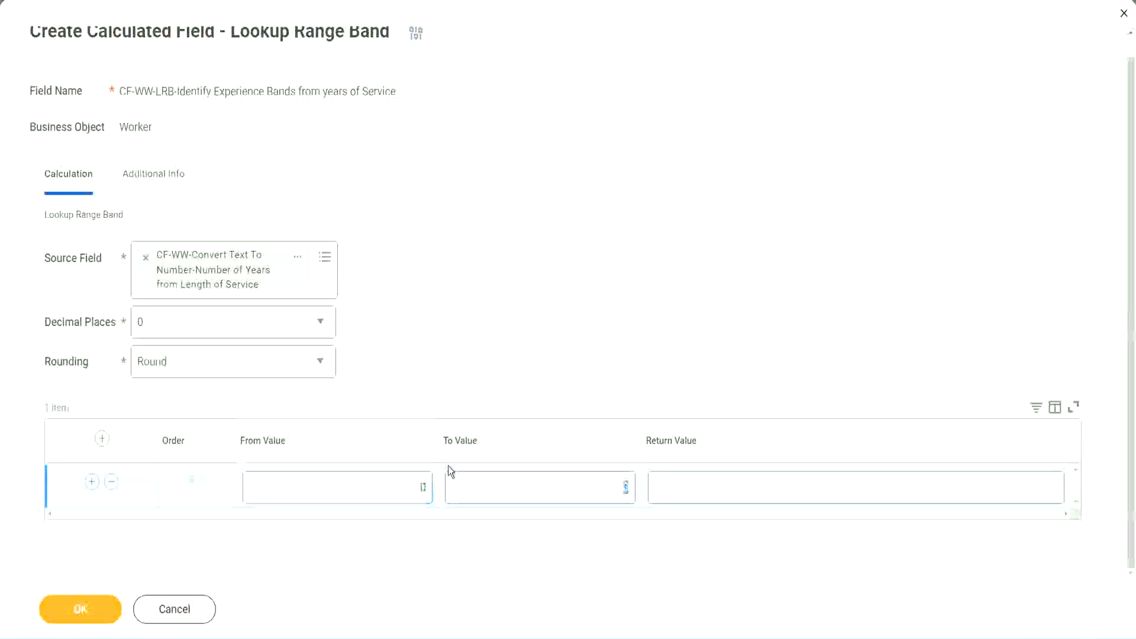
{"action": "type", "text": "7"}
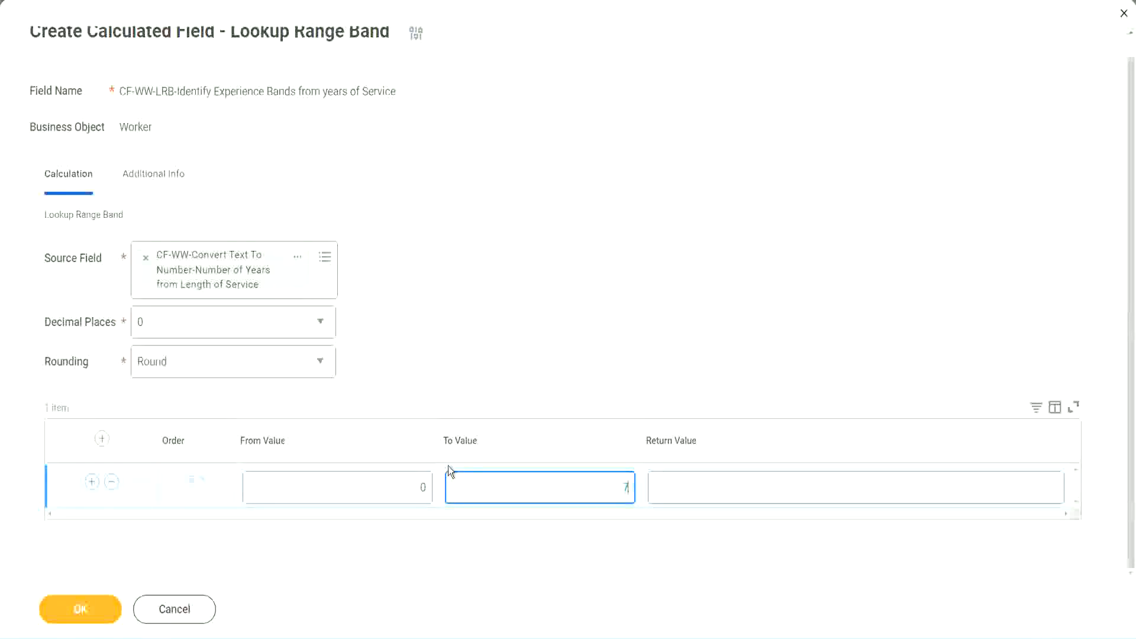
{"action": "key", "text": "Tab"}
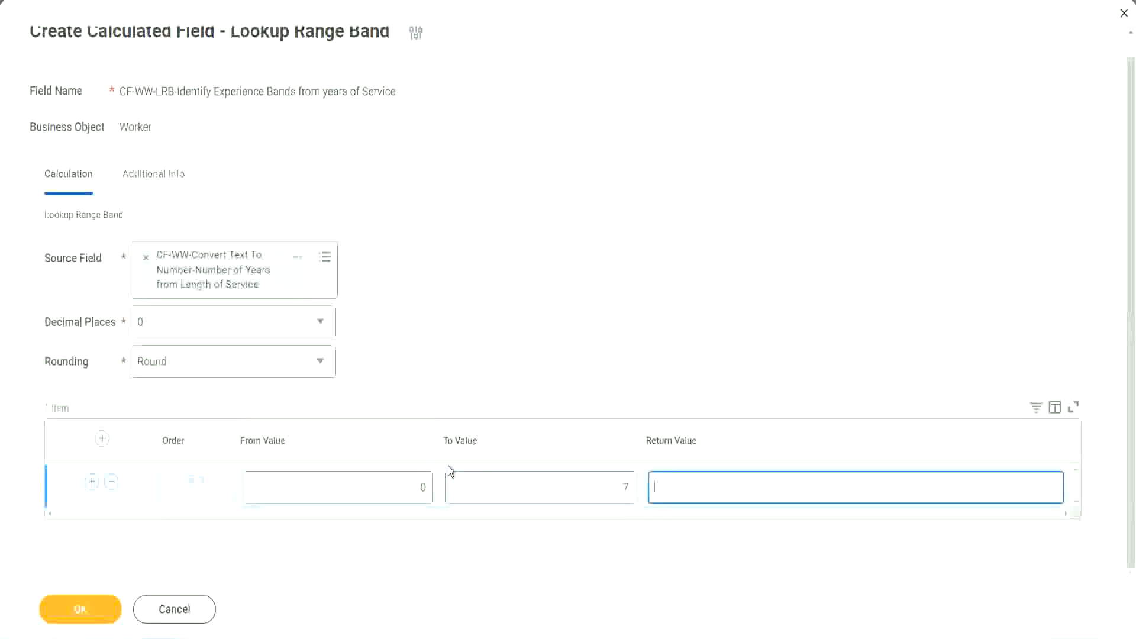
{"action": "type", "text": "Amateur"}
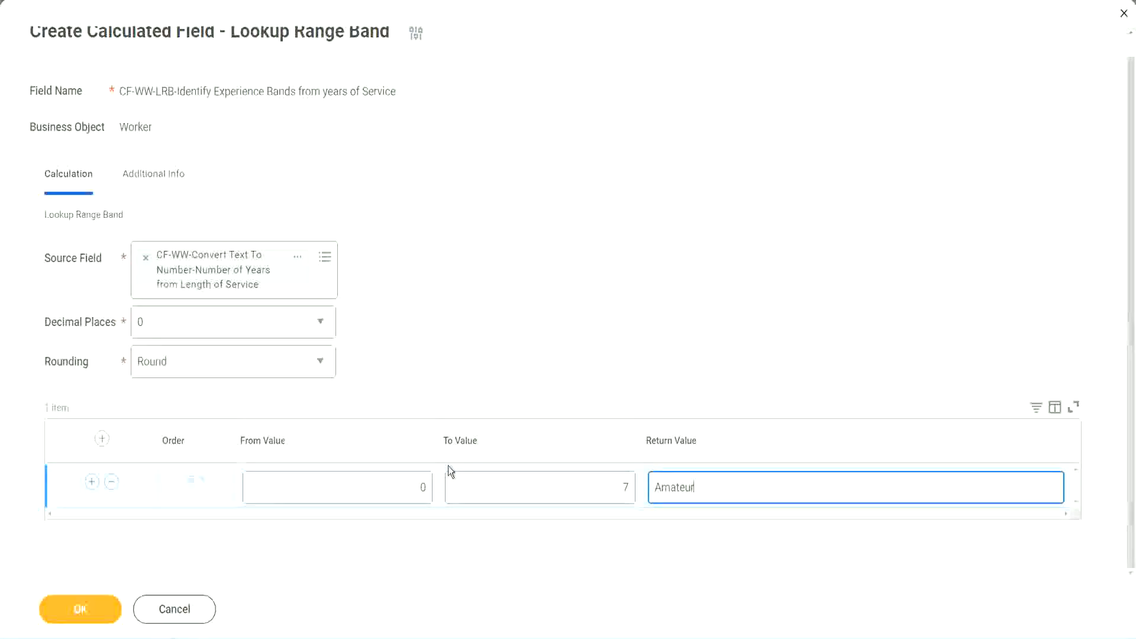
{"action": "left_click", "coordinate": [393, 487]}
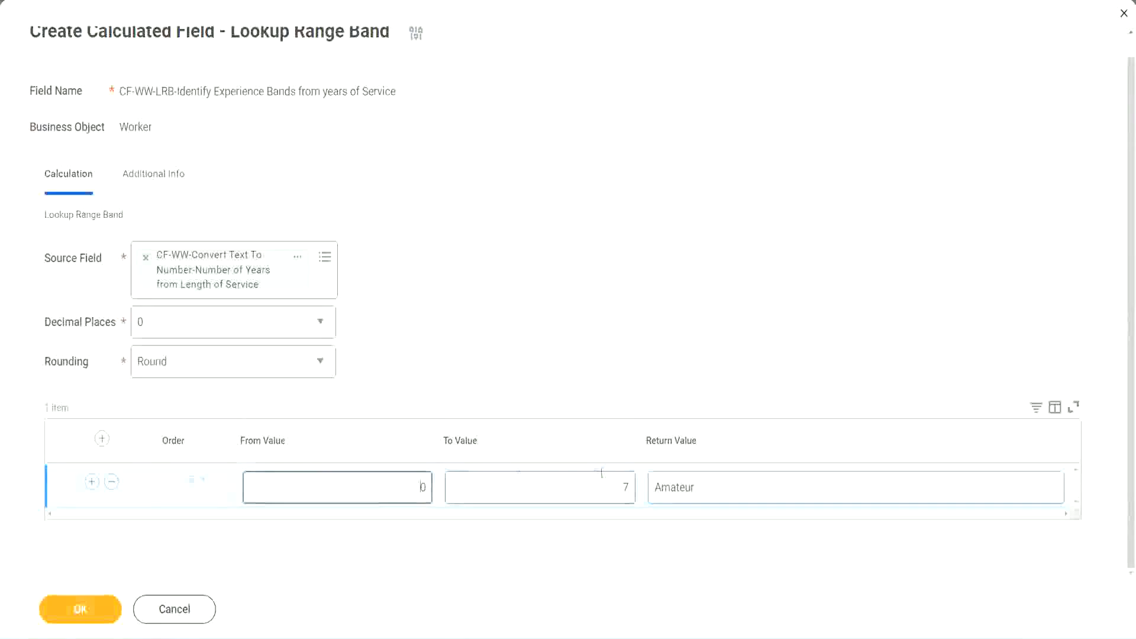
{"action": "left_click", "coordinate": [614, 479]}
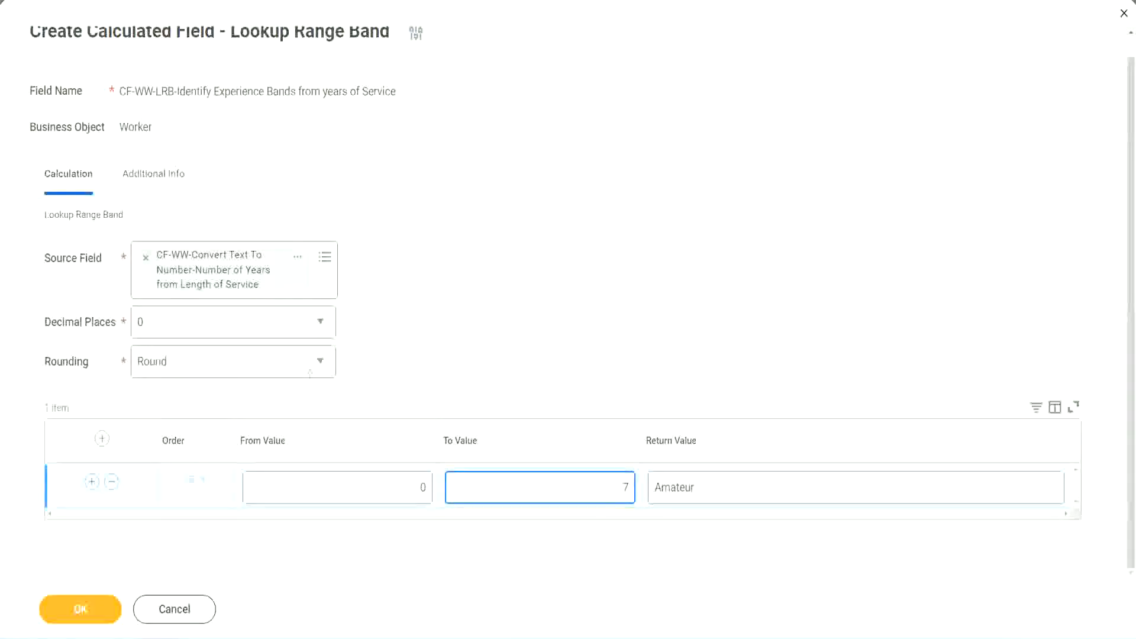
{"action": "mouse_move", "coordinate": [475, 413]}
{"action": "left_mouse_down"}
{"action": "mouse_move", "coordinate": [319, 292]}
{"action": "mouse_move", "coordinate": [285, 294]}
{"action": "left_mouse_up"}
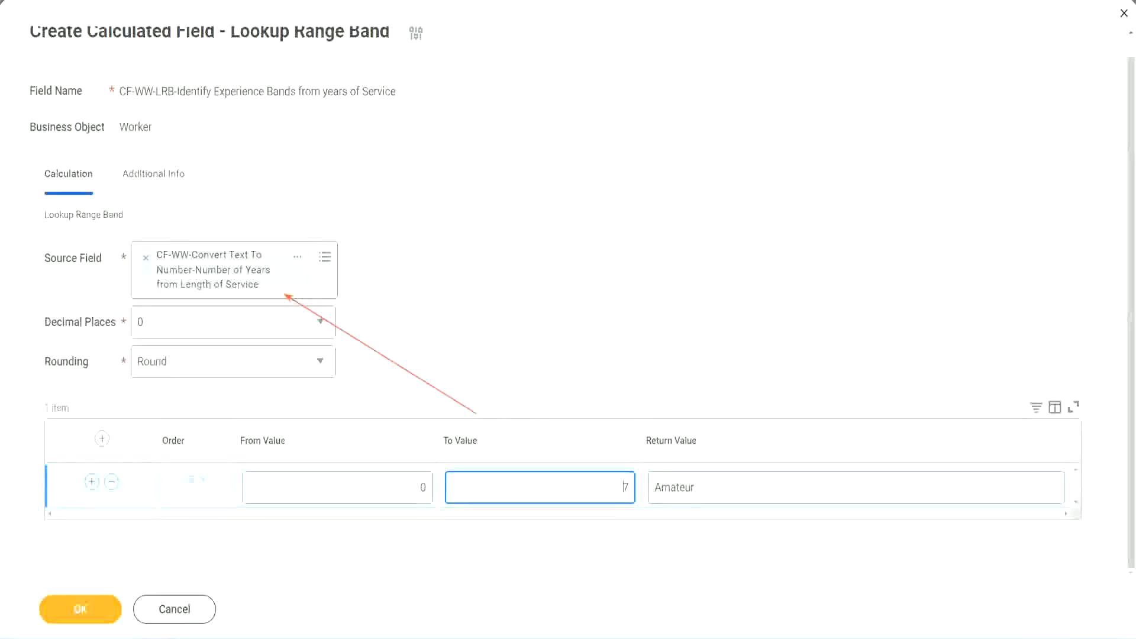
Add a second range band row from 8 to 15 with the return value "Experienced".
{"action": "left_click", "coordinate": [91, 482]}
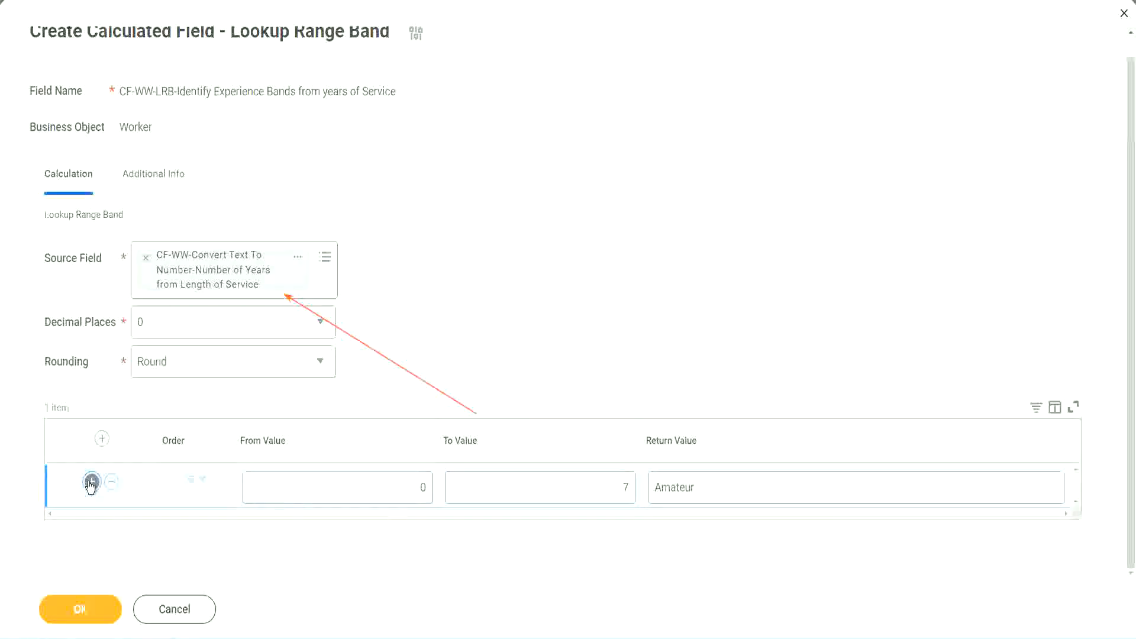
{"action": "left_click", "coordinate": [432, 531]}
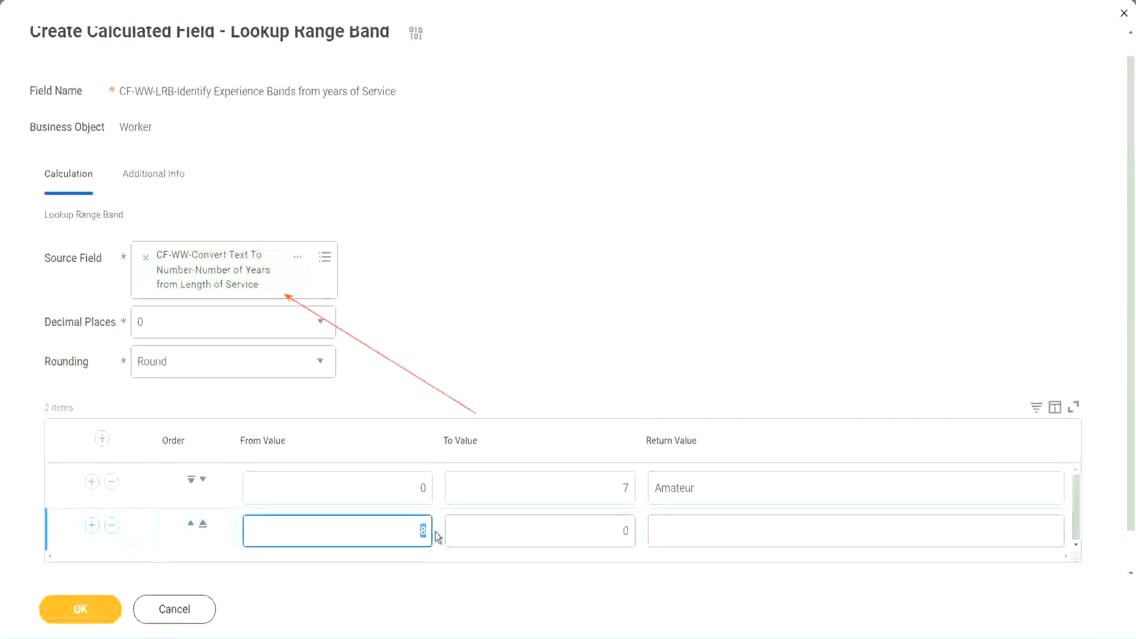
{"action": "left_click", "coordinate": [410, 488]}
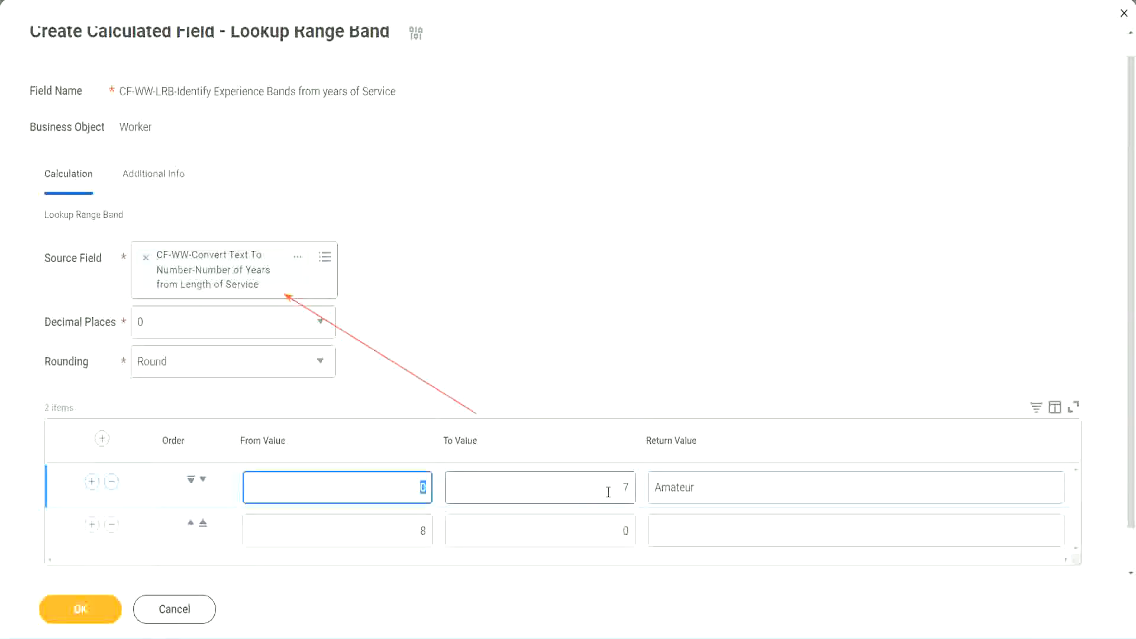
{"action": "left_click", "coordinate": [621, 487]}
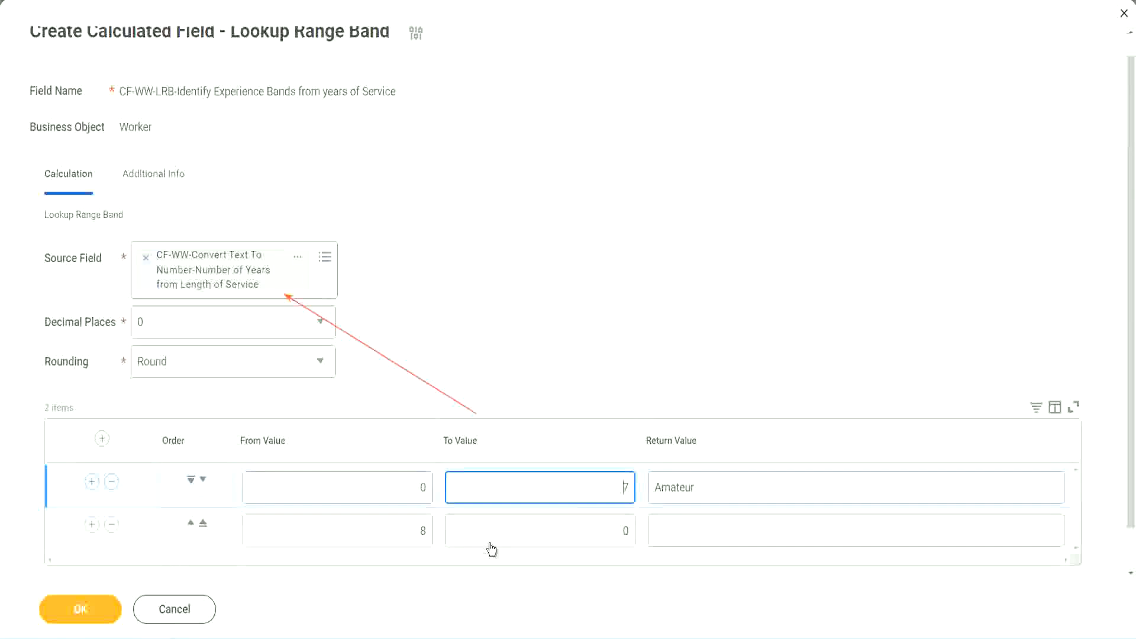
{"action": "left_click", "coordinate": [405, 533]}
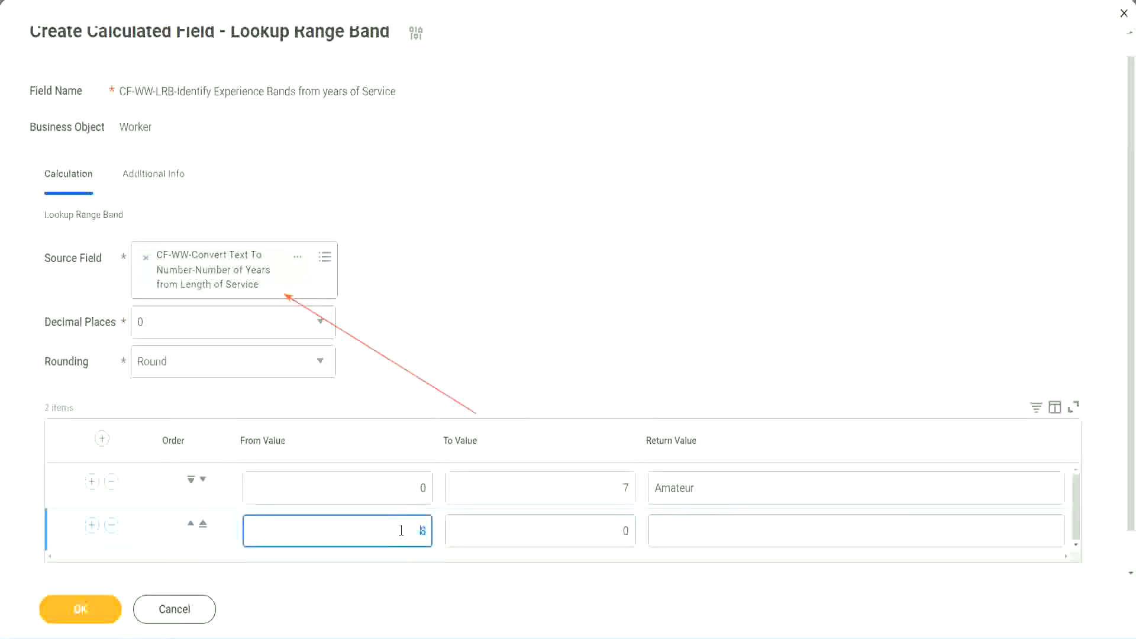
{"action": "left_click", "coordinate": [615, 530]}
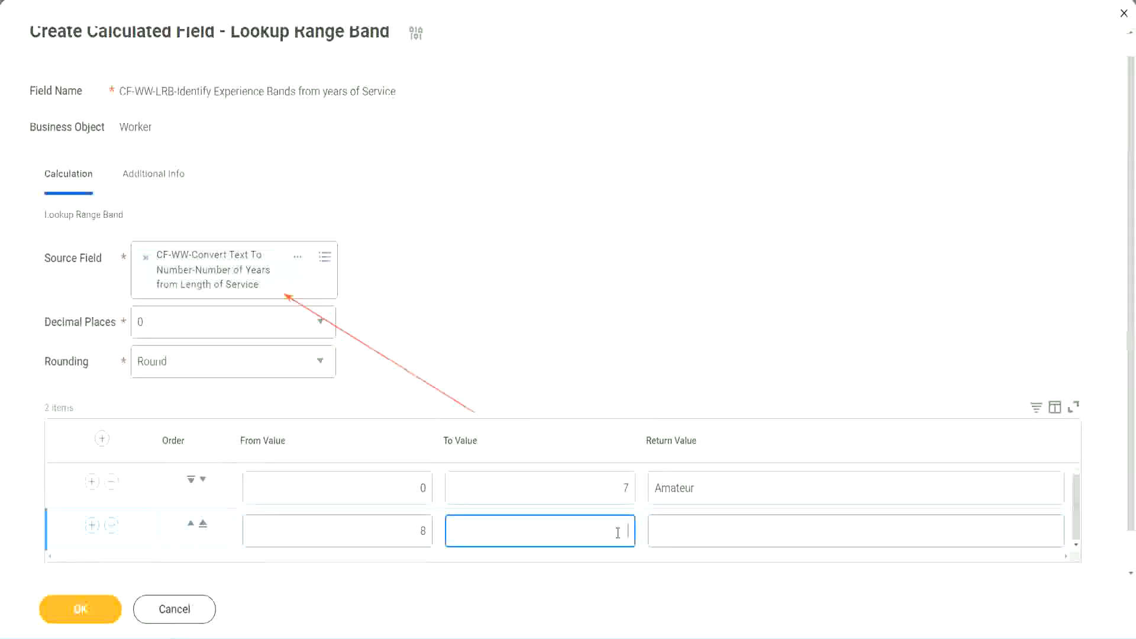
{"action": "type", "text": "15"}
{"action": "left_click", "coordinate": [701, 527]}
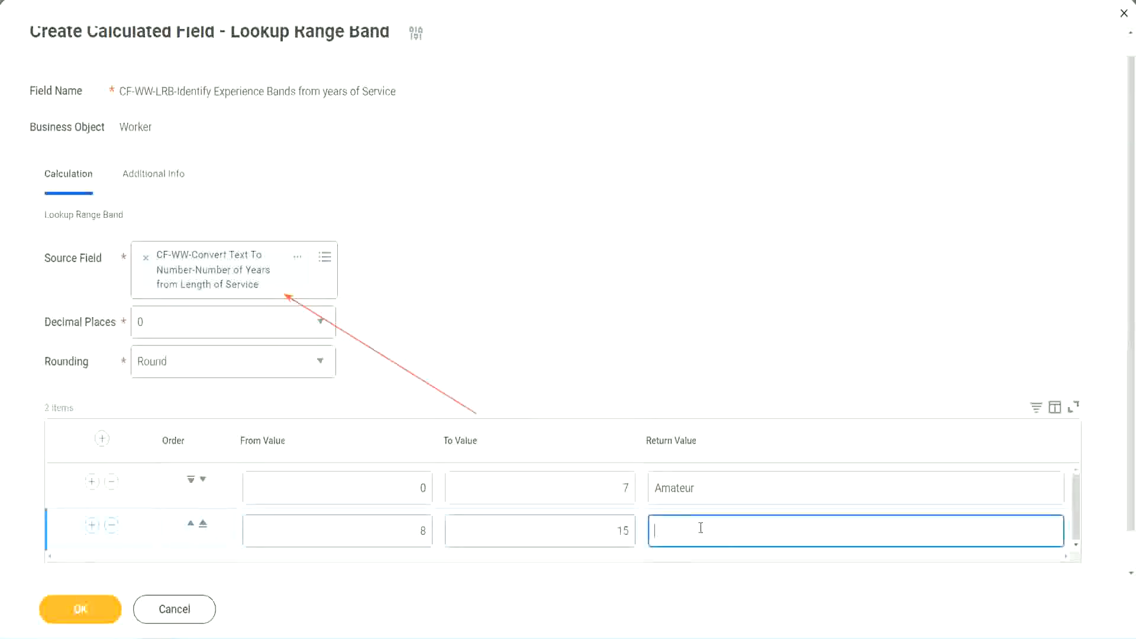
{"action": "type", "text": "Experienced"}
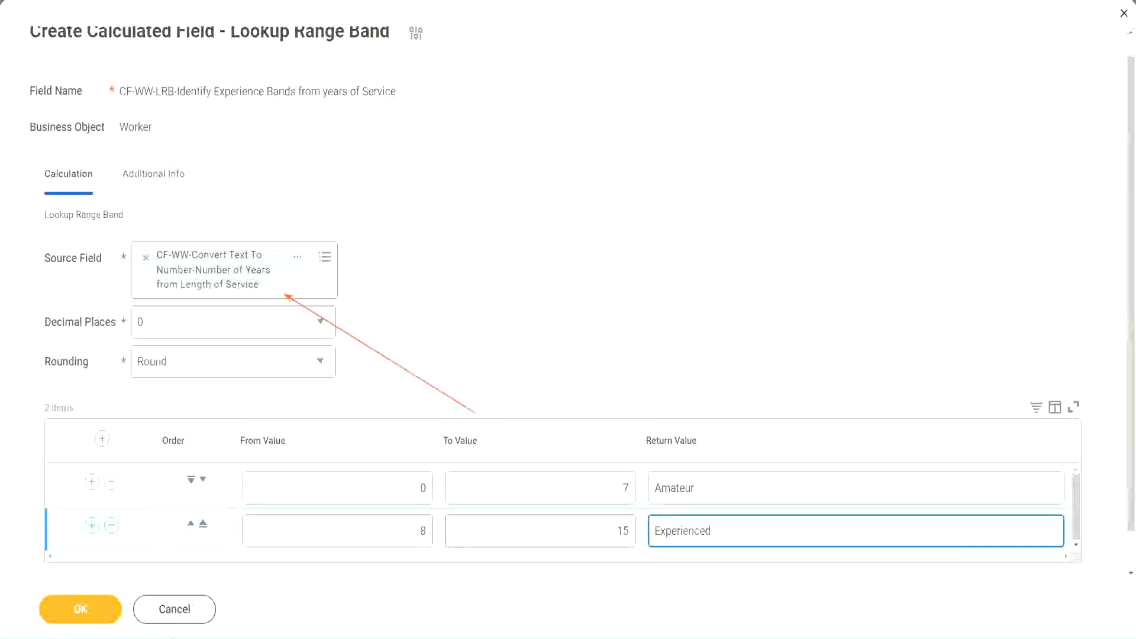
Add a third range band row from 16 to 30 with the return value "Senior".
{"action": "left_click", "coordinate": [92, 525]}
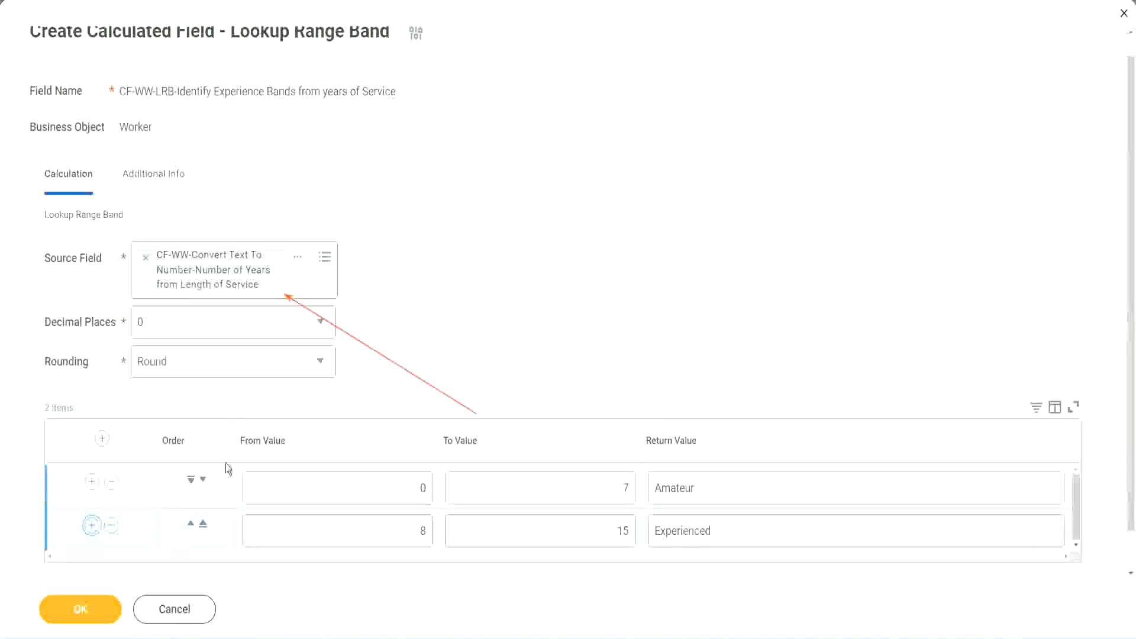
{"action": "scroll", "coordinate": [367, 414], "scroll_direction": "down", "scroll_amount": 2}
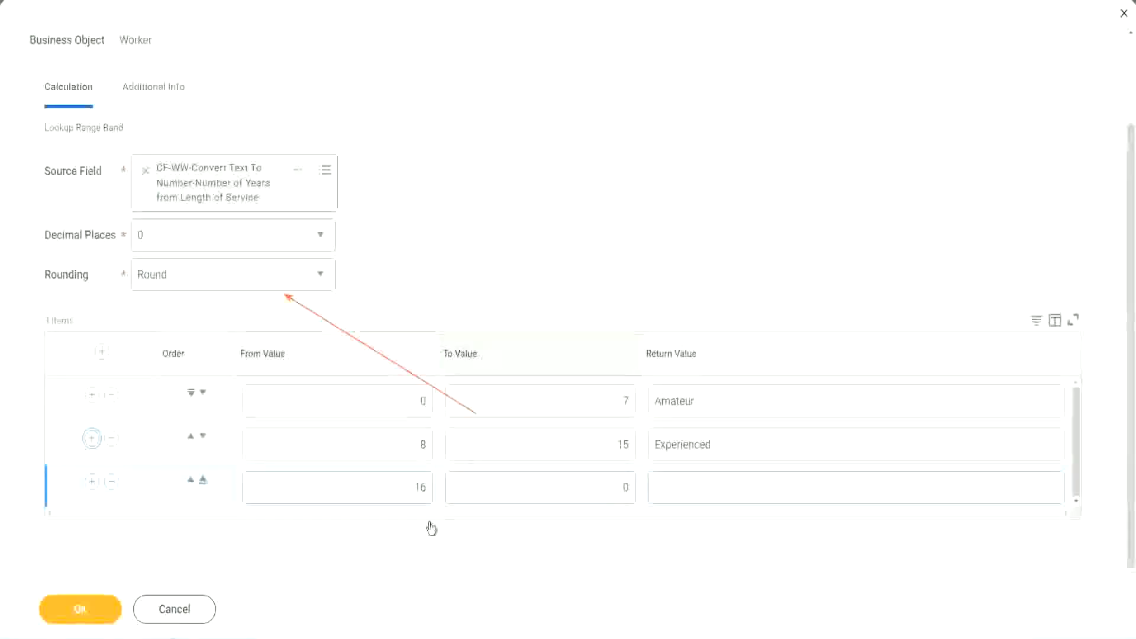
{"action": "left_click", "coordinate": [393, 494]}
{"action": "left_click", "coordinate": [570, 488]}
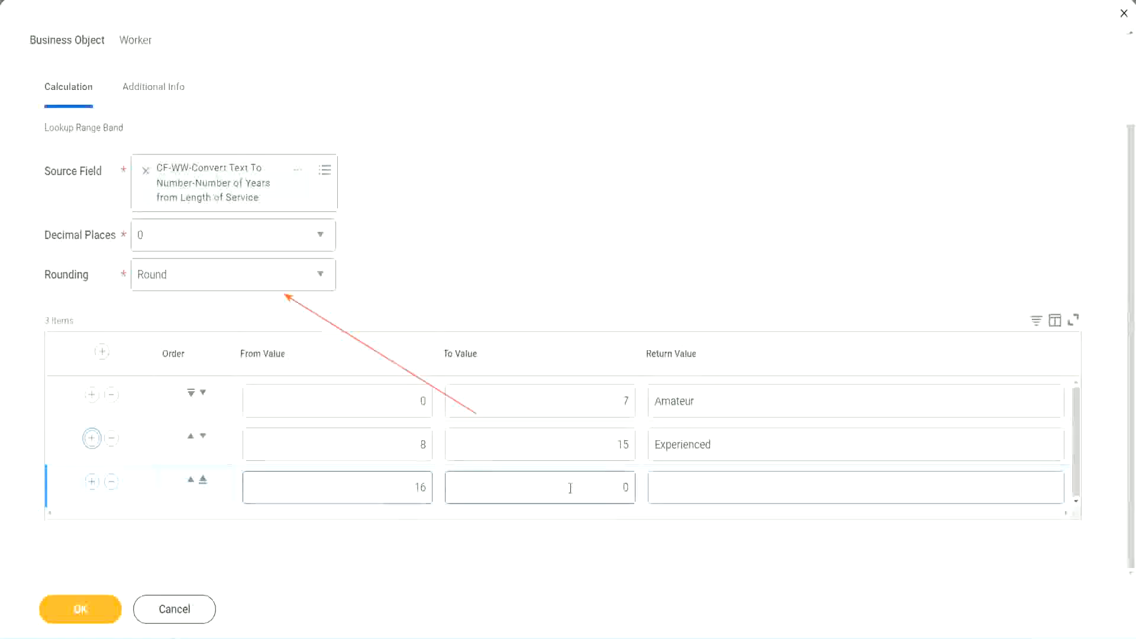
{"action": "left_click", "coordinate": [604, 485]}
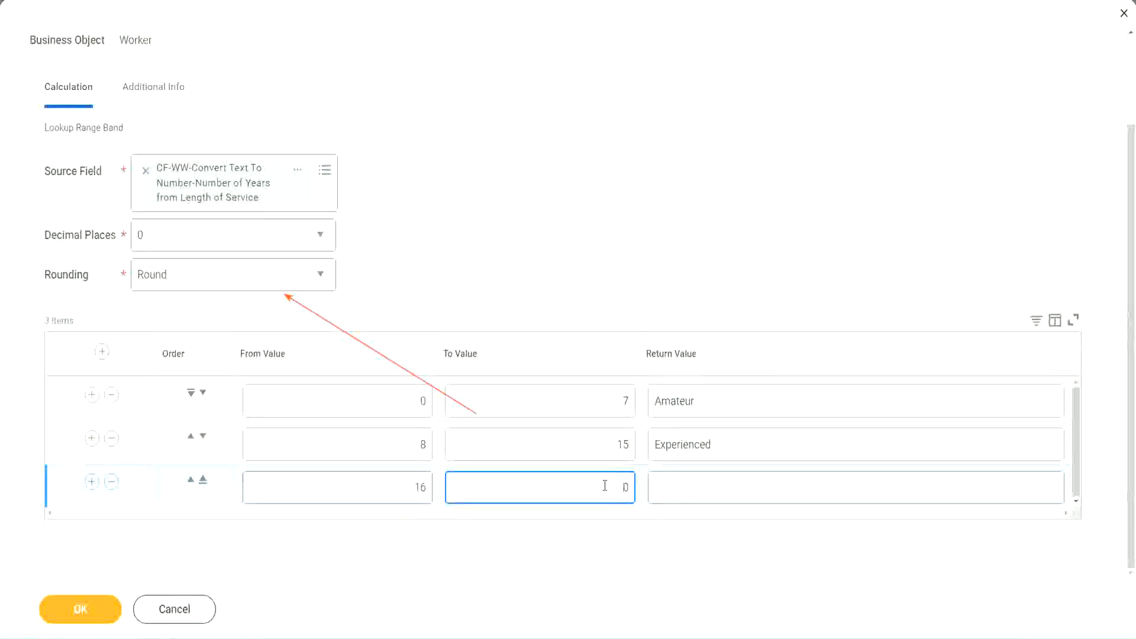
{"action": "type", "text": "3"}
{"action": "key", "text": "Tab"}
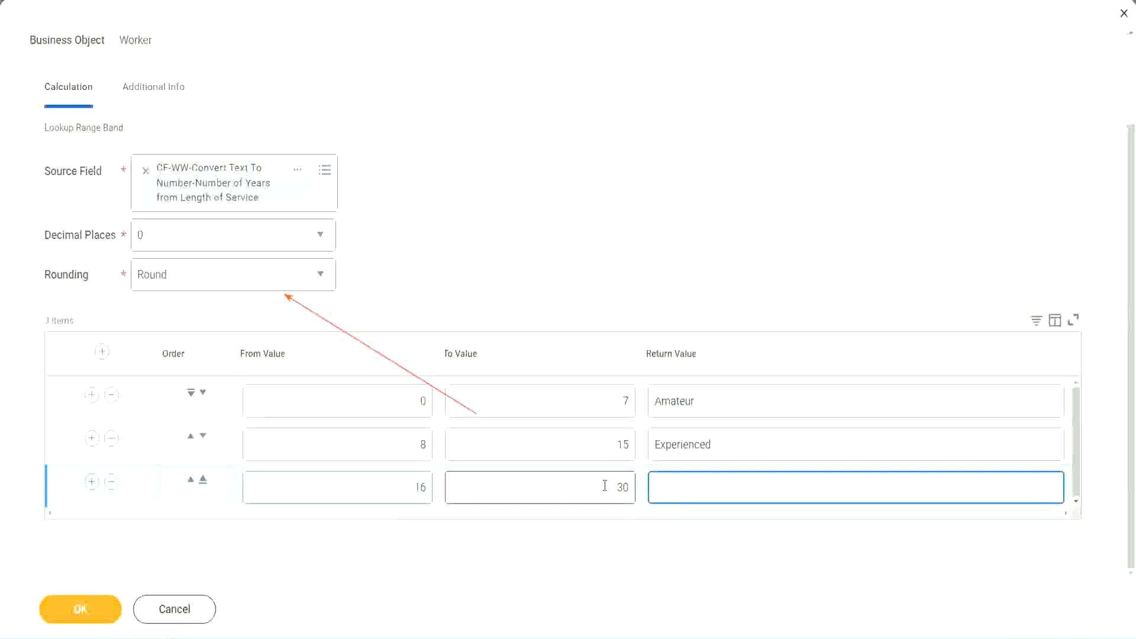
{"action": "type", "text": "Senior"}
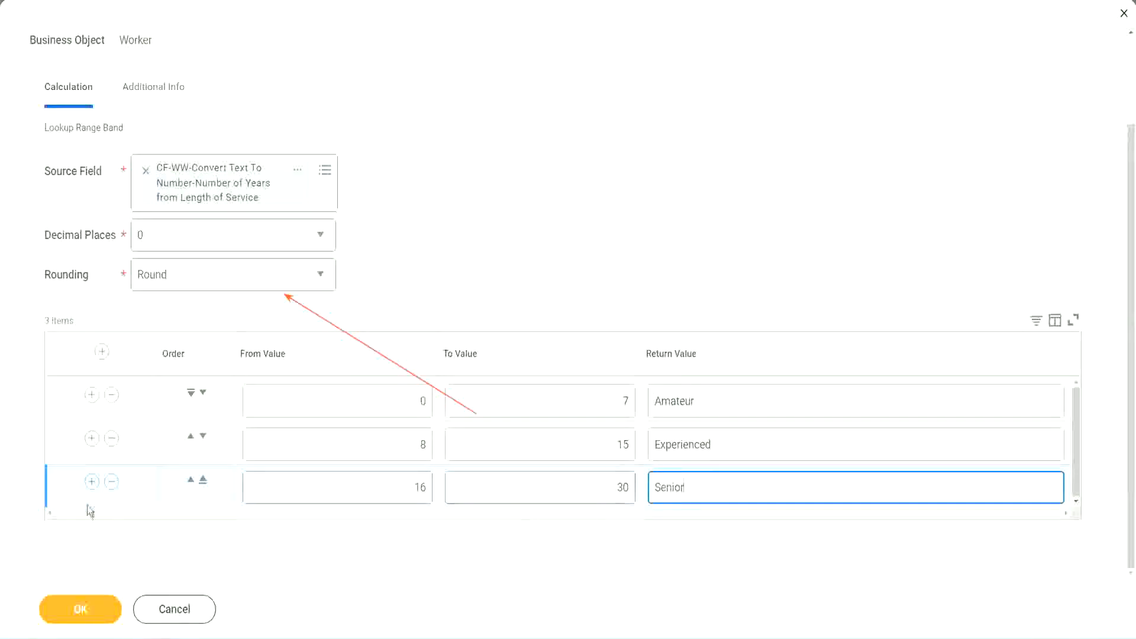
Add a fourth range band row from 31 to 1000 with the return value "Legend".
{"action": "left_click", "coordinate": [92, 482]}
{"action": "scroll", "coordinate": [215, 449], "scroll_direction": "down", "scroll_amount": 1}
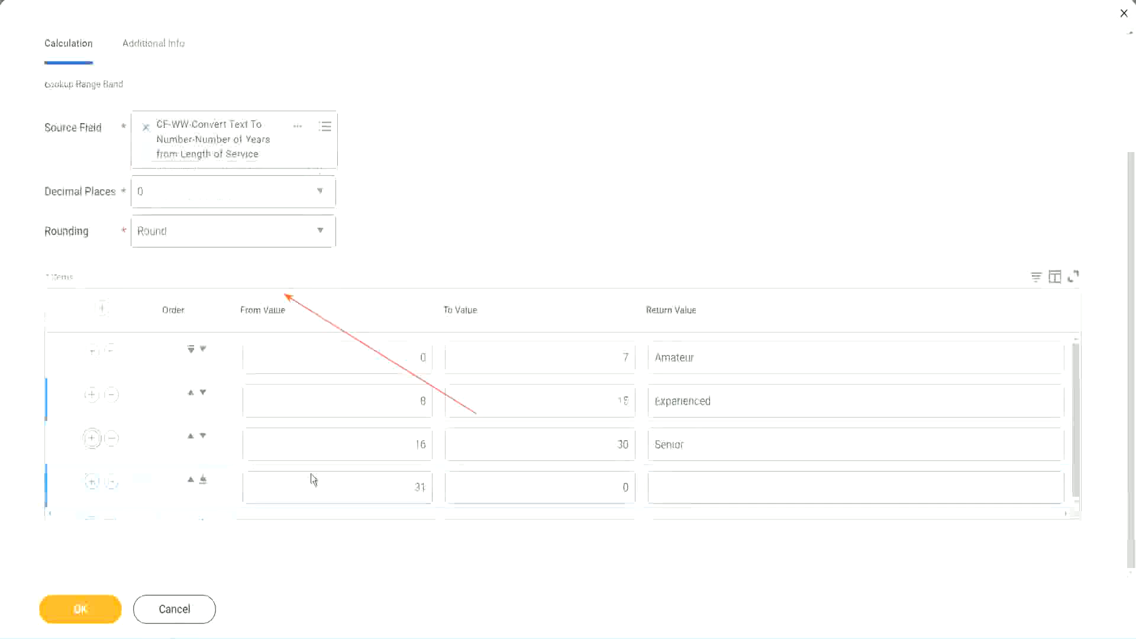
{"action": "left_click_drag", "start_coordinate": [409, 487], "coordinate": [435, 486]}
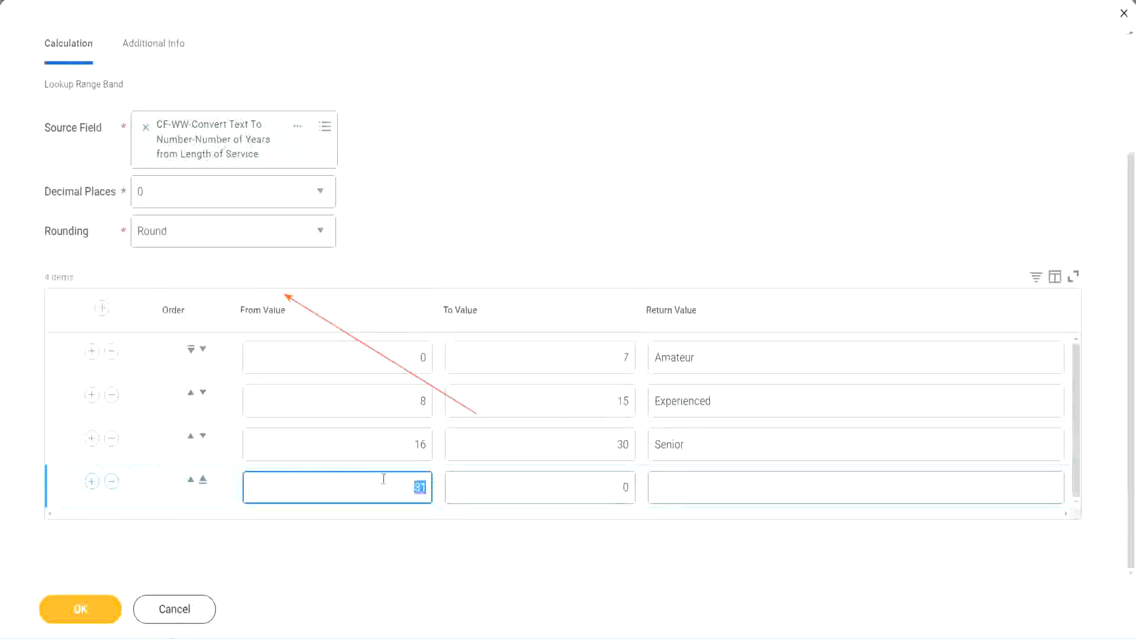
{"action": "left_click", "coordinate": [613, 488]}
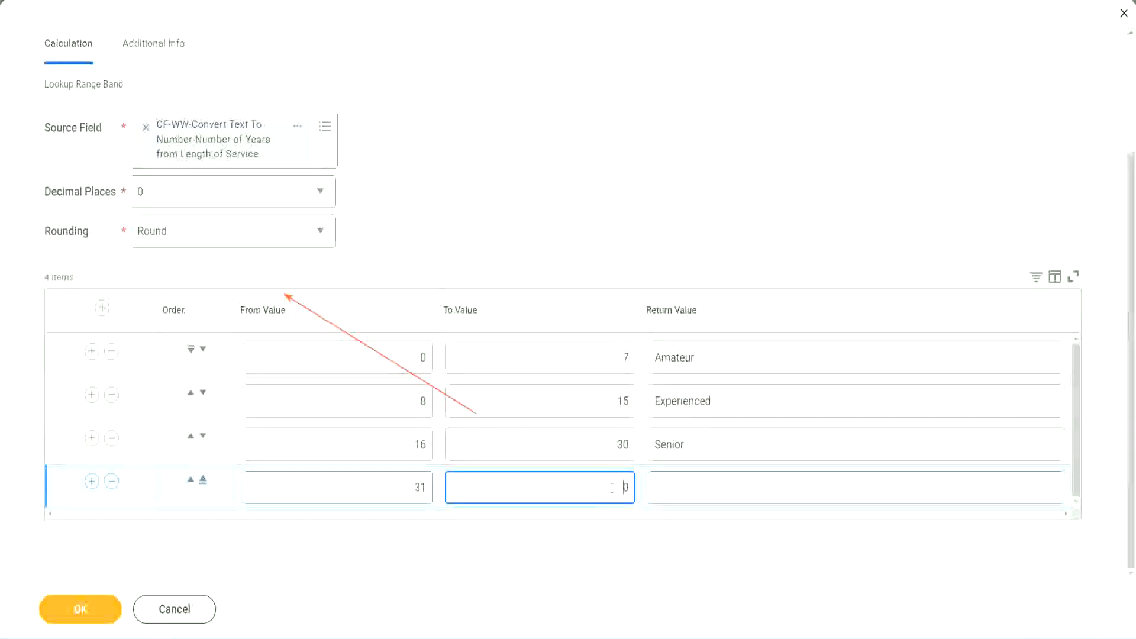
{"action": "type", "text": "1000"}
{"action": "left_click_drag", "start_coordinate": [571, 487], "coordinate": [657, 482]}
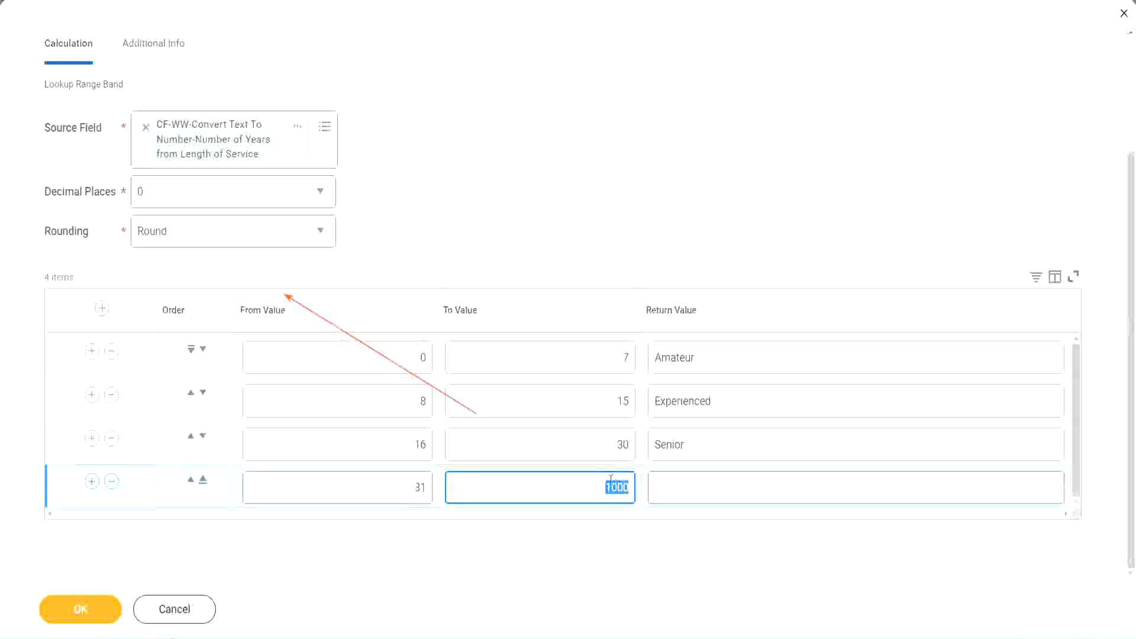
{"action": "left_click_drag", "start_coordinate": [596, 484], "coordinate": [637, 483]}
{"action": "left_click", "coordinate": [708, 488]}
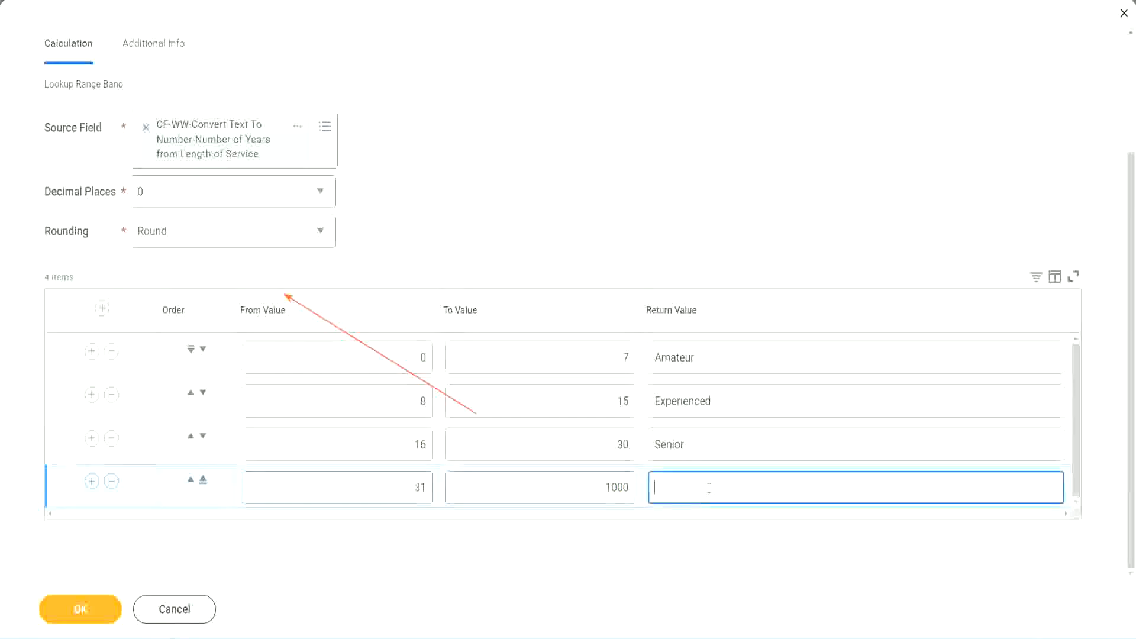
{"action": "type", "text": "Legend"}
{"action": "left_click", "coordinate": [529, 195]}
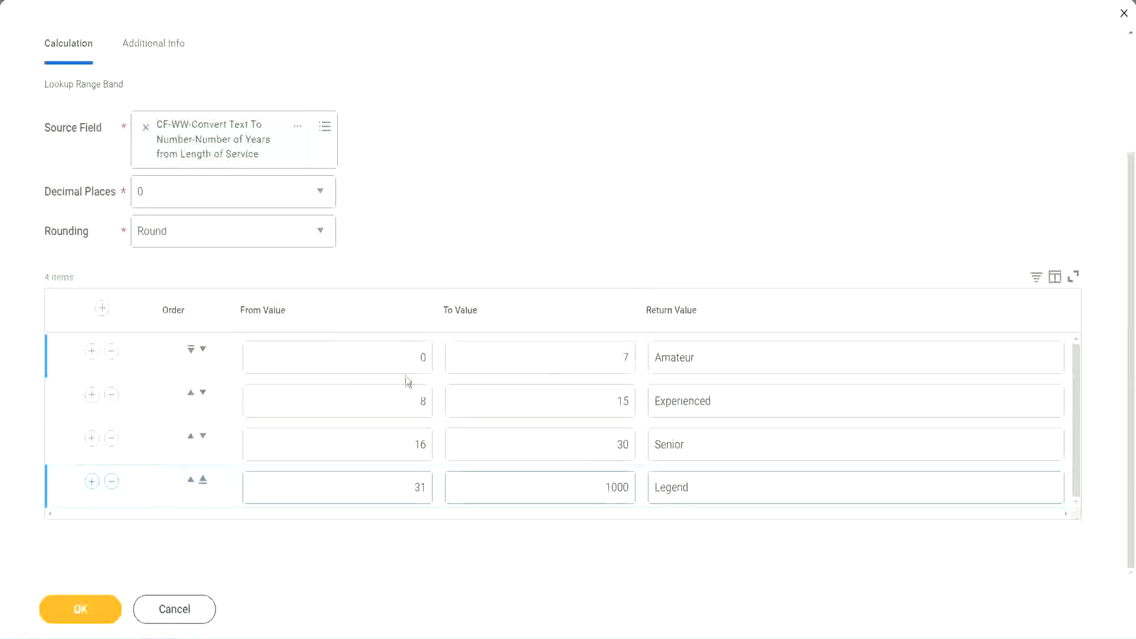
Review the from, to and return values of the four range band rows.
{"action": "left_click", "coordinate": [738, 356]}
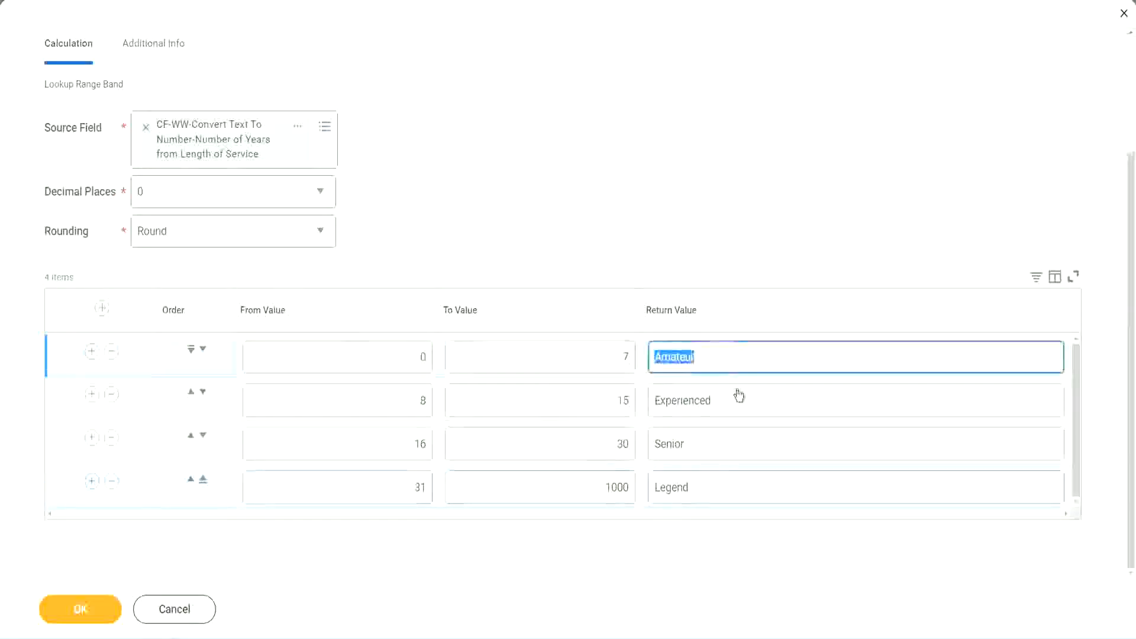
{"action": "left_click", "coordinate": [735, 400]}
{"action": "left_click", "coordinate": [718, 449]}
{"action": "left_click", "coordinate": [716, 487]}
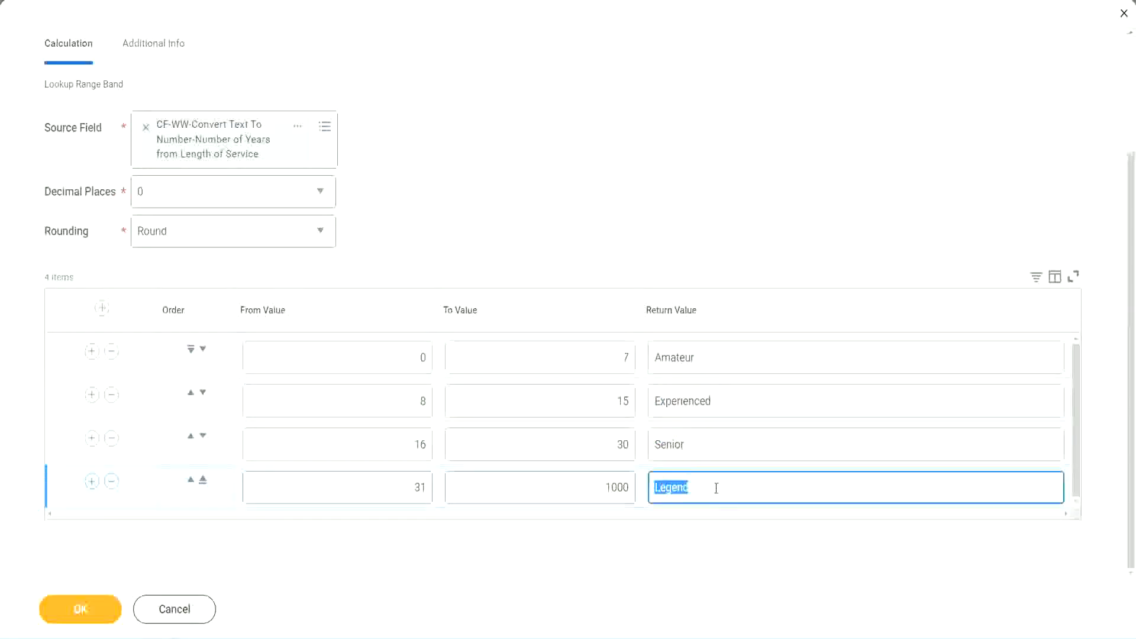
{"action": "left_click", "coordinate": [363, 362]}
{"action": "left_click", "coordinate": [582, 349]}
{"action": "left_click", "coordinate": [746, 362]}
{"action": "left_click", "coordinate": [735, 404]}
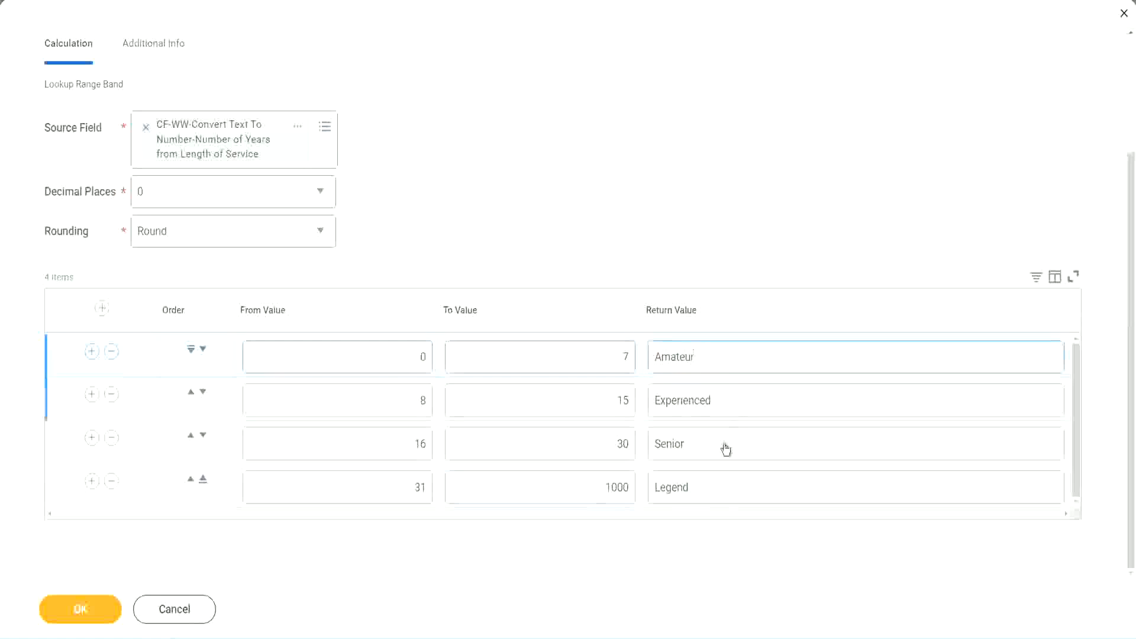
{"action": "left_click", "coordinate": [725, 448]}
{"action": "left_click", "coordinate": [715, 482]}
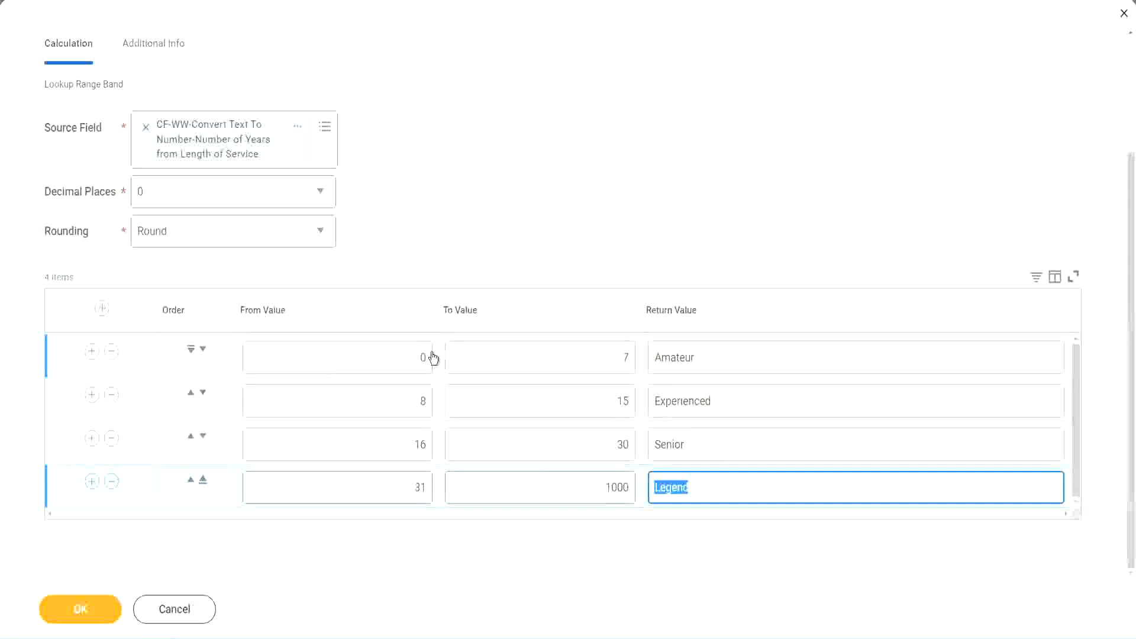
{"action": "left_click", "coordinate": [539, 273]}
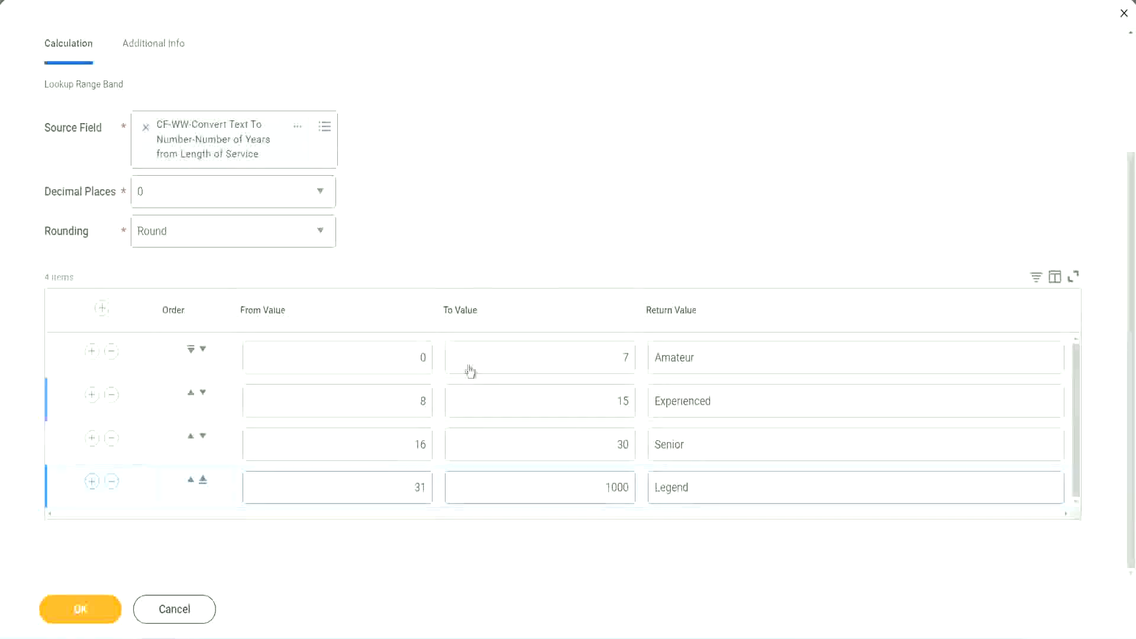
Save the Lookup Range Band calculated field and copy its name from the save confirmation.
{"action": "left_click", "coordinate": [79, 608]}
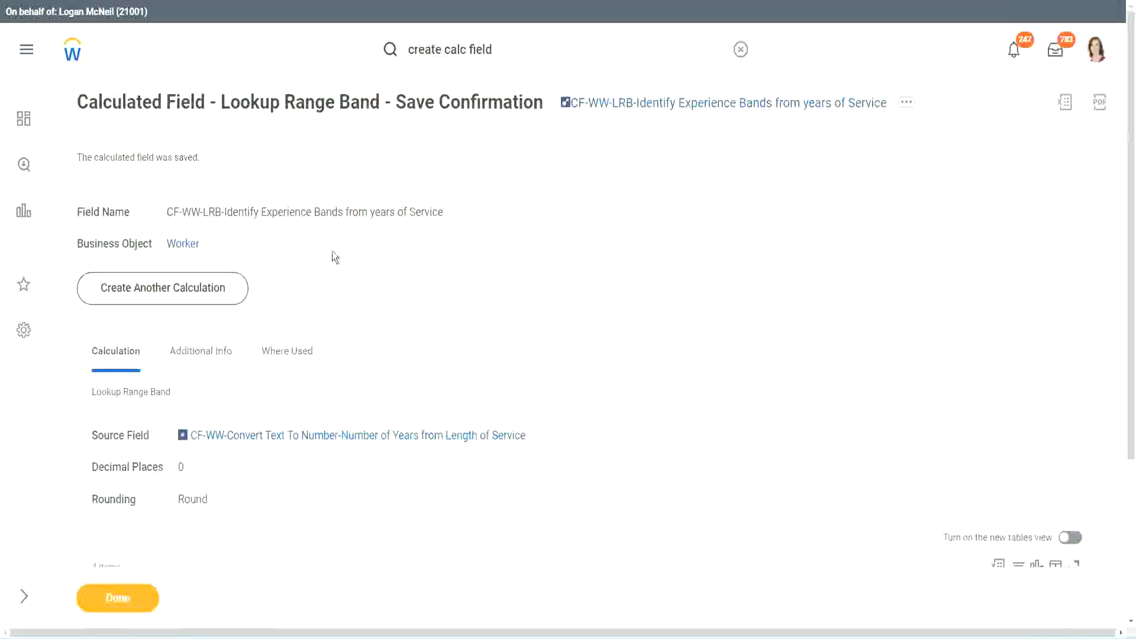
{"action": "right_click", "coordinate": [661, 110]}
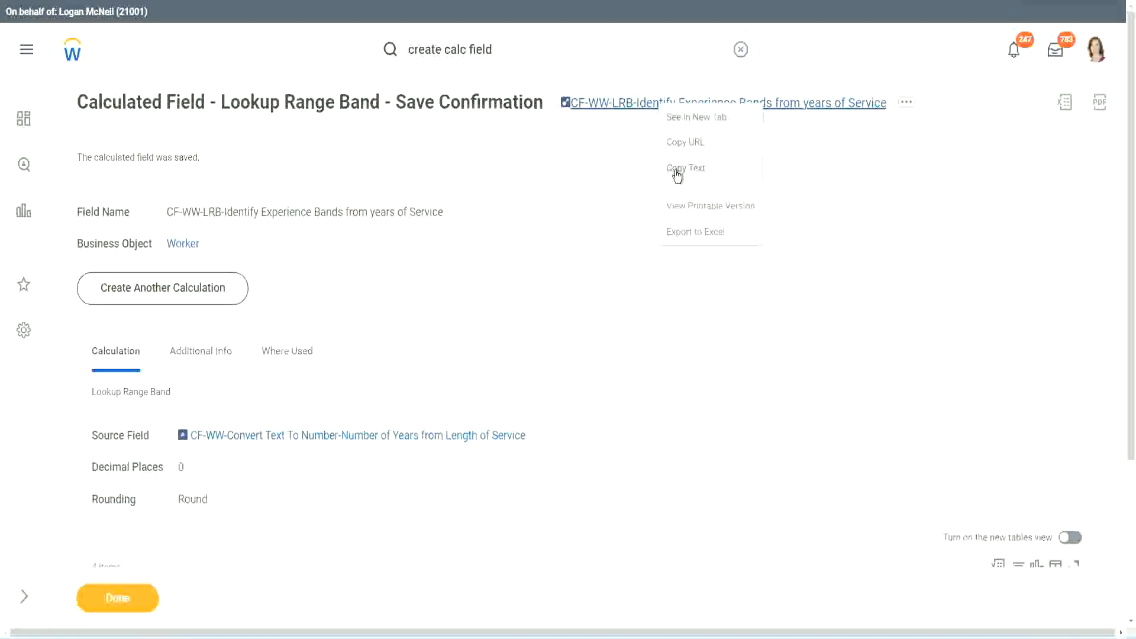
{"action": "left_click", "coordinate": [677, 171]}
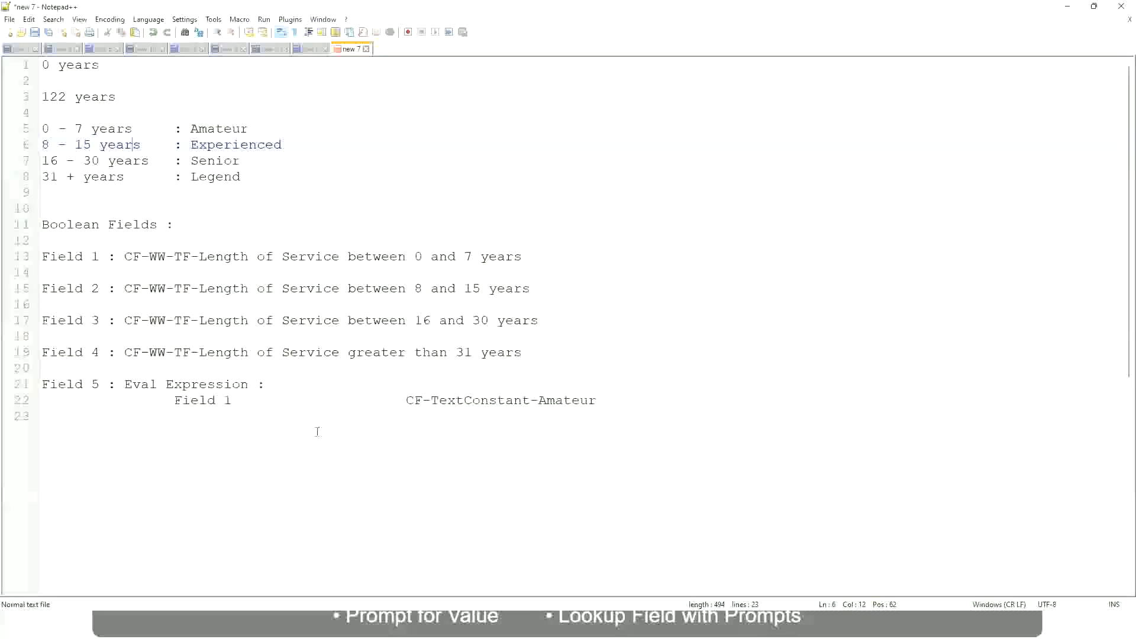
In the Notepad++ notes, start a new line below the Eval Expression entry with "10,000 USD".
{"action": "left_click", "coordinate": [103, 447]}
{"action": "key", "text": "Return"}
{"action": "key", "text": "Return"}
{"action": "key", "text": "Home"}
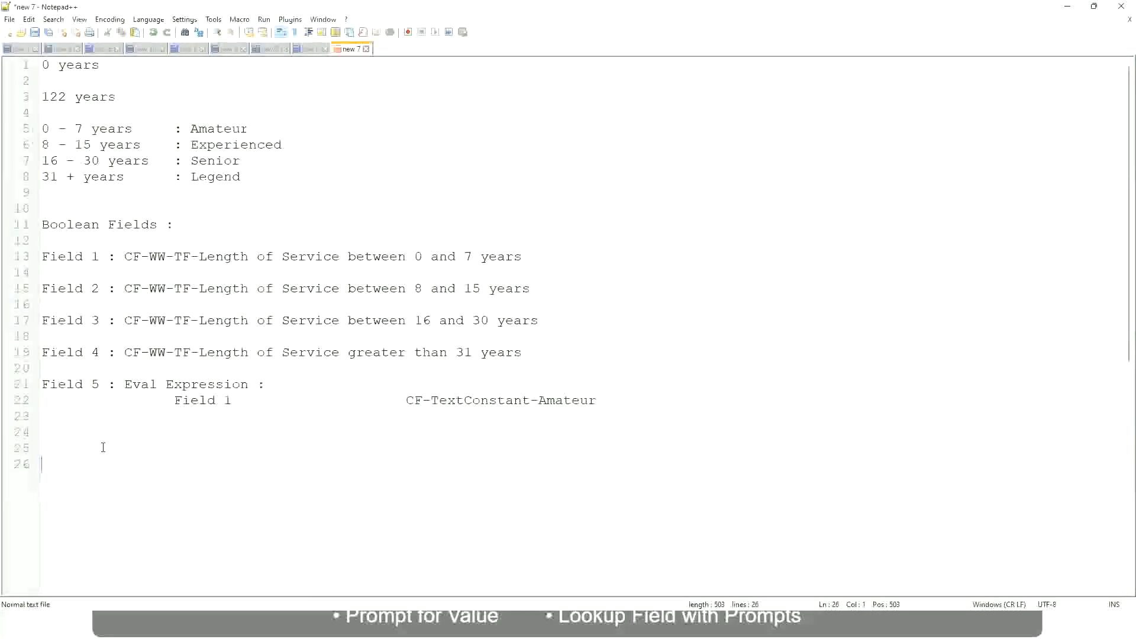
{"action": "type", "text": "10,000 USD"}
Add "1,000,000 USD" on the same line, spaced apart from the first amount, and leave a blank line below.
{"action": "key", "text": "Tab"}
{"action": "key", "text": "Tab"}
{"action": "key", "text": "Tab"}
{"action": "type", "text": "1"}
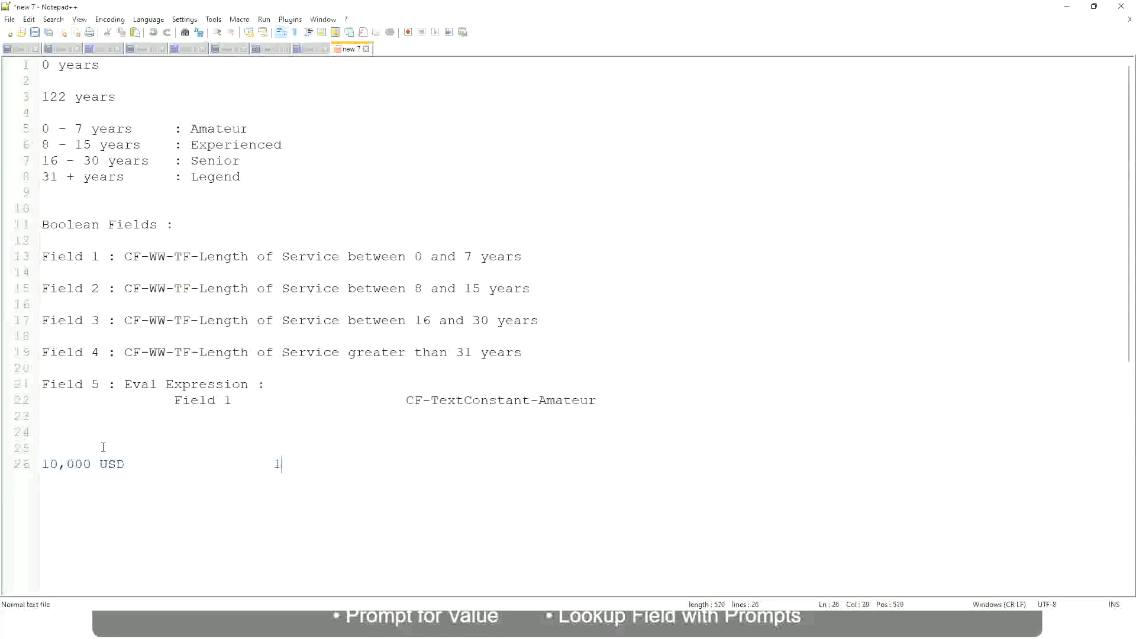
{"action": "type", "text": ",000,000"}
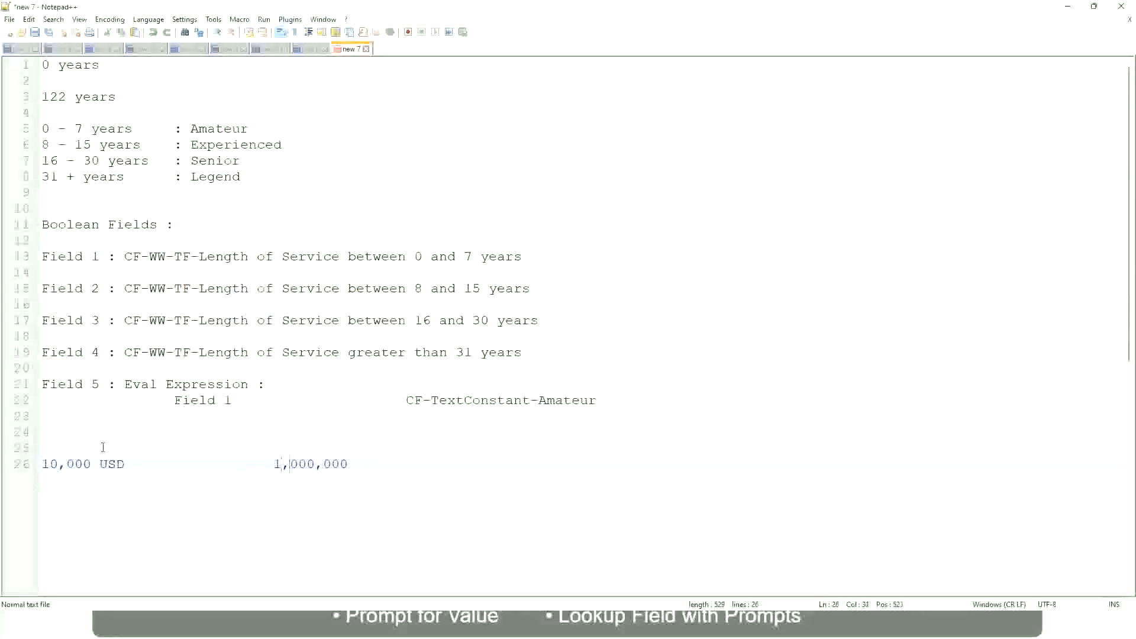
{"action": "key", "text": "Right"}
{"action": "key", "text": "Right"}
{"action": "key", "text": "Right"}
{"action": "key", "text": "Right"}
{"action": "key", "text": "Right"}
{"action": "key", "text": "Right"}
{"action": "key", "text": "Right"}
{"action": "key", "text": "Right"}
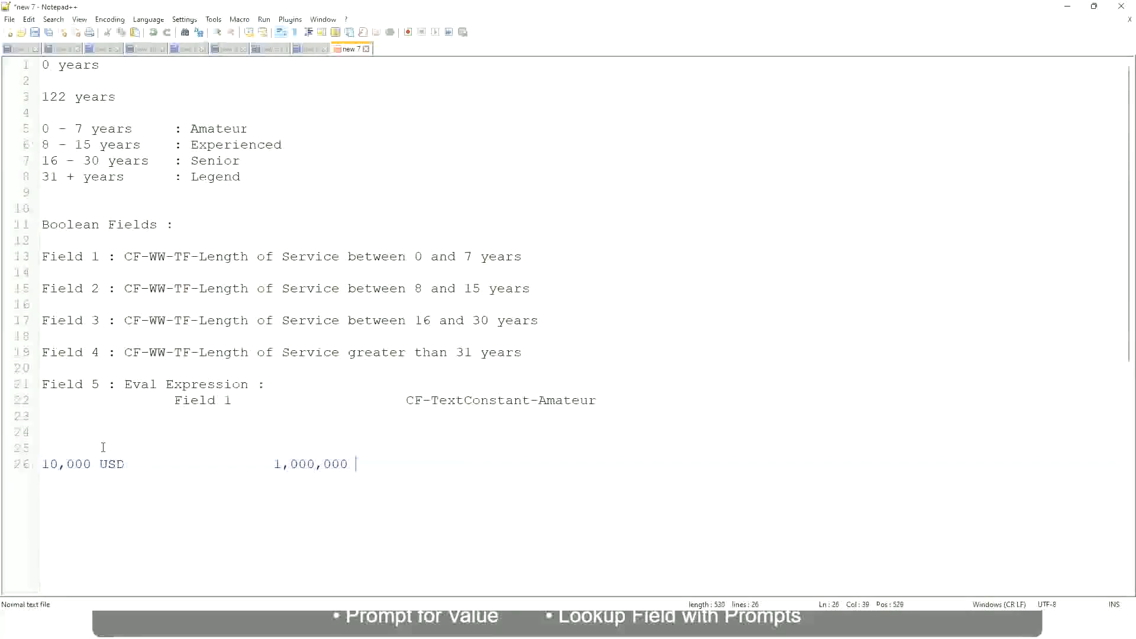
{"action": "type", "text": "USD"}
{"action": "key", "text": "Return"}
{"action": "key", "text": "Return"}
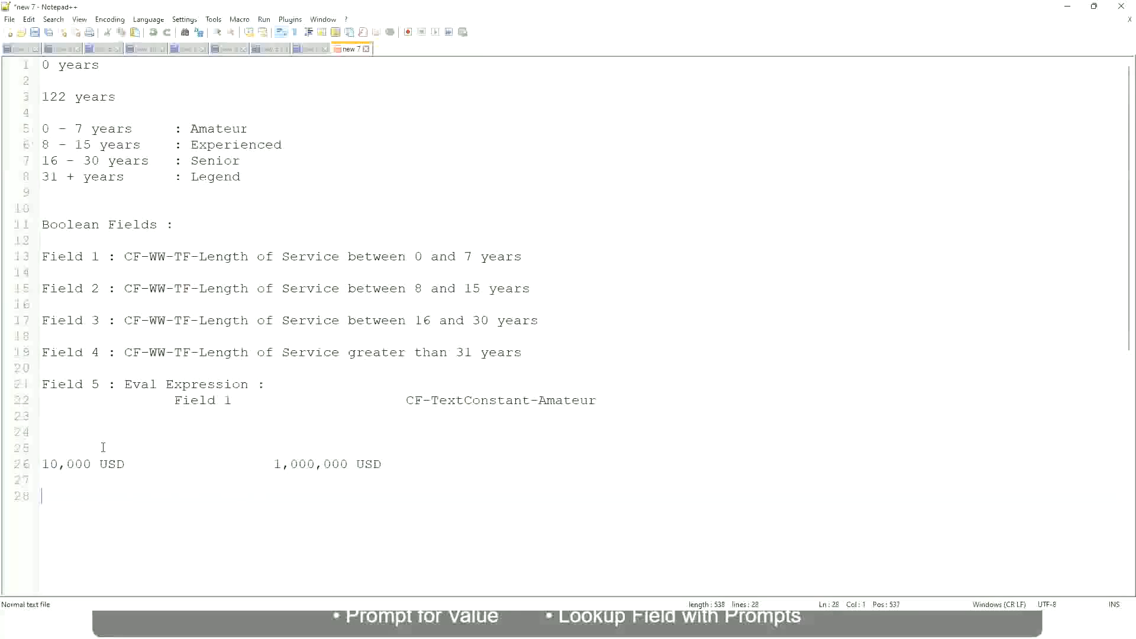
Below the USD amounts, add the first range line "10 - 50,000" with the label ": Low" spaced apart from it.
{"action": "type", "text": "10 - 50,000             : Low"}
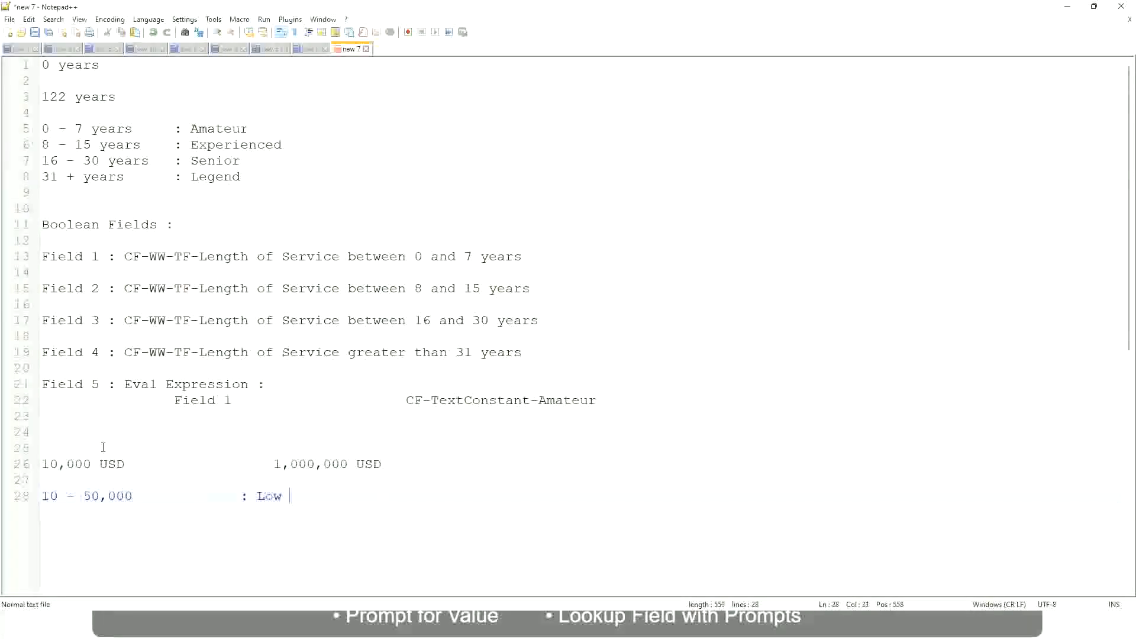
Add a second range line "50,001 - 150,000" with ": Medium" aligned under the Low label.
{"action": "key", "text": "Return"}
{"action": "key", "text": "Return"}
{"action": "key", "text": "Up"}
{"action": "type", "text": "5"}
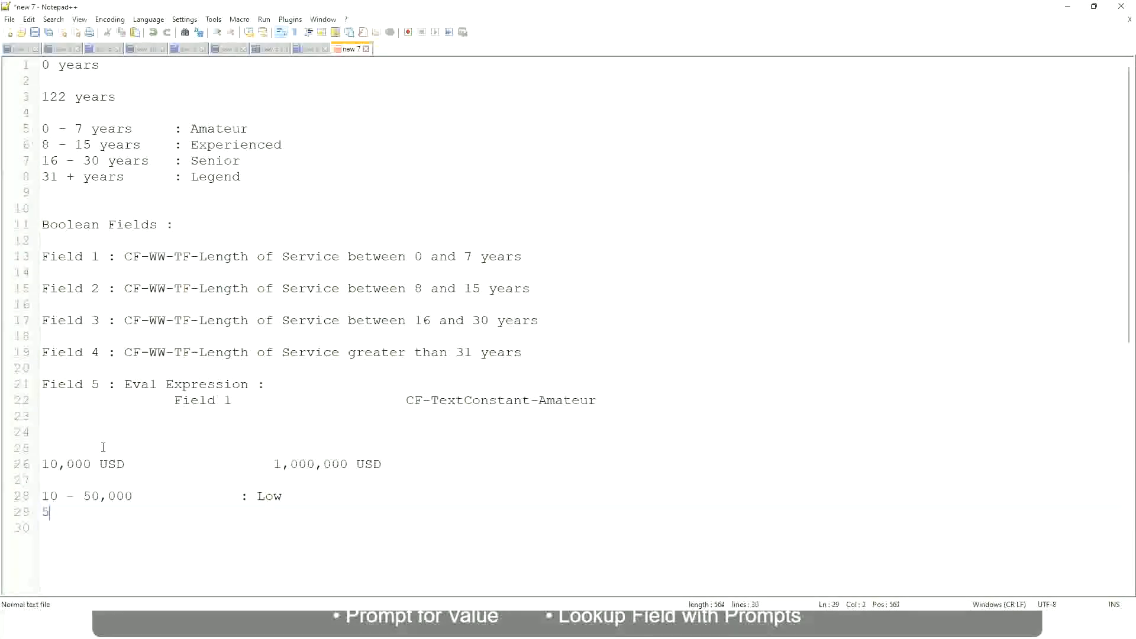
{"action": "type", "text": "0,001 - 150,000"}
{"action": "key", "text": "Tab"}
{"action": "key", "text": "Tab"}
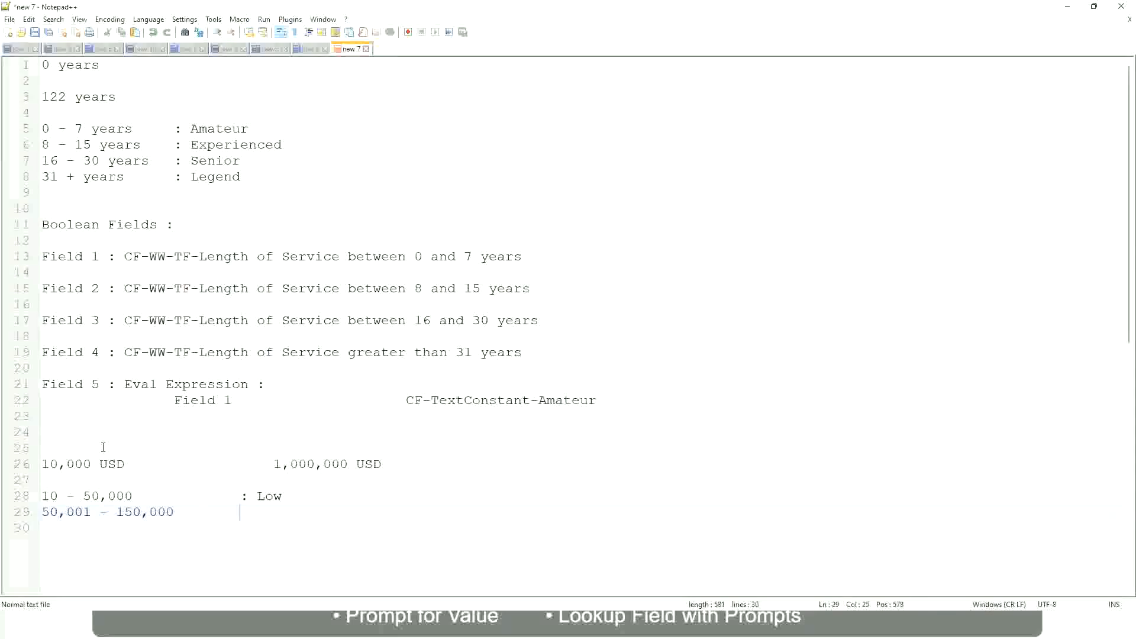
{"action": "type", "text": ": Medium"}
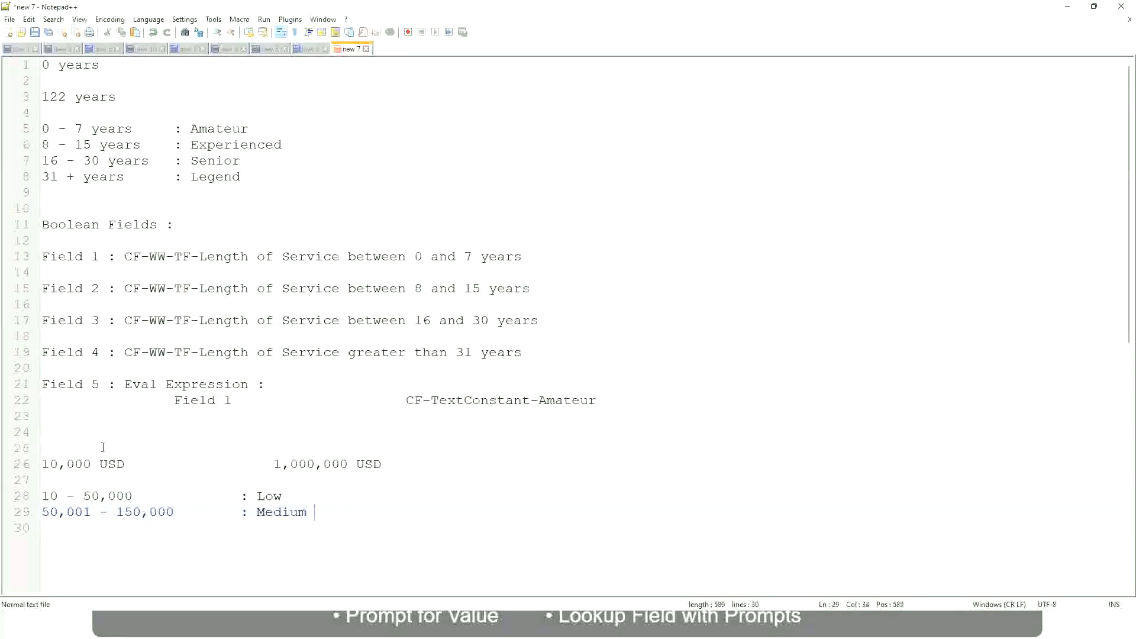
Add a third range line "> 150,000" with ": High" aligned under the Medium label.
{"action": "key", "text": "Return"}
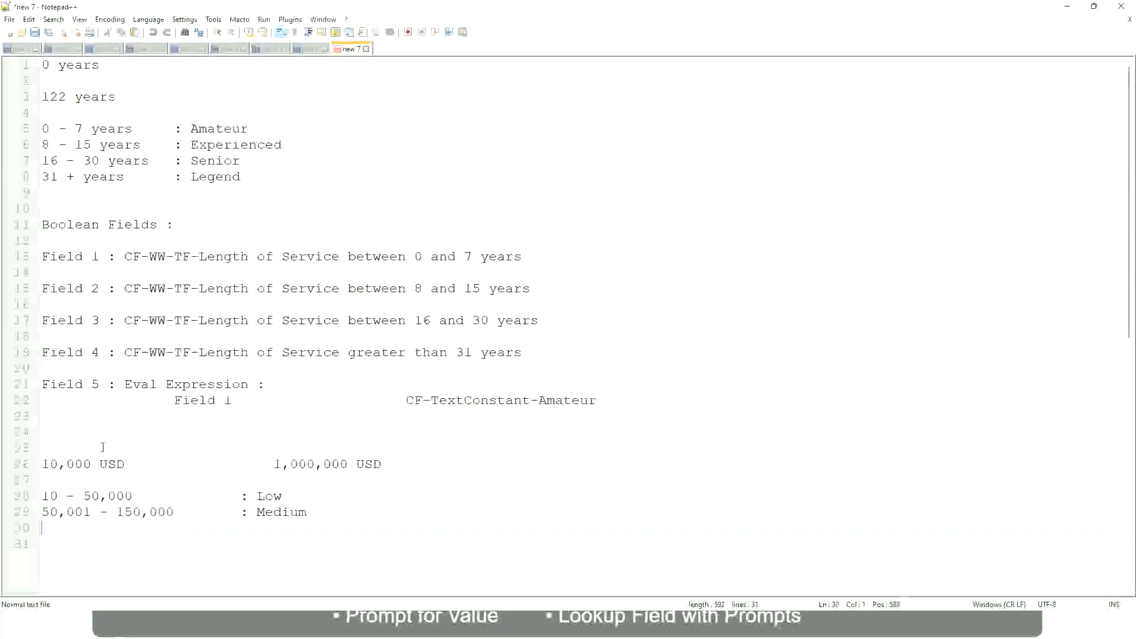
{"action": "type", "text": "> 1"}
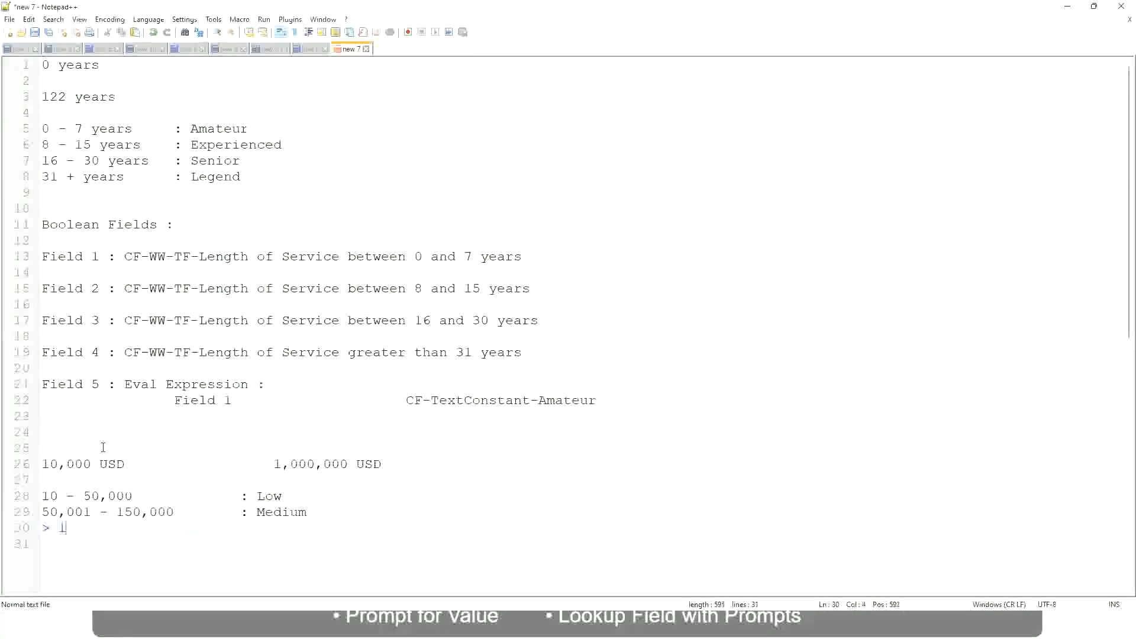
{"action": "type", "text": "50,000"}
{"action": "key", "text": "Tab"}
{"action": "key", "text": "Tab"}
{"action": "key", "text": "Tab"}
{"action": "type", "text": ": High"}
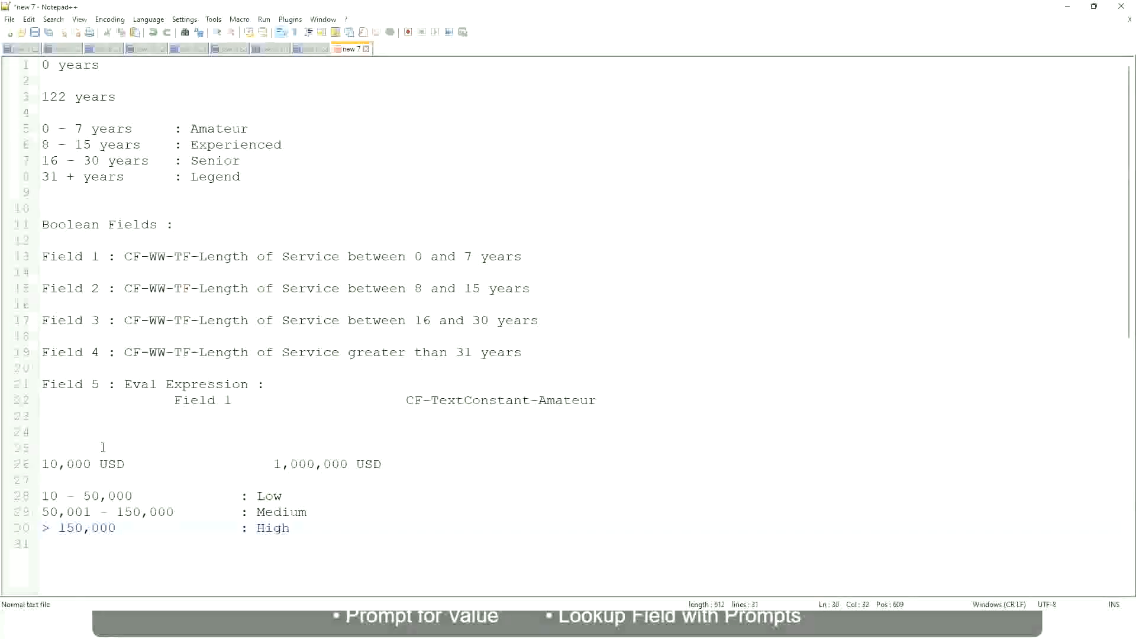
Examine the USD amounts at both ends of the span against the Low, Medium and High range lines.
{"action": "left_click", "coordinate": [35, 463]}
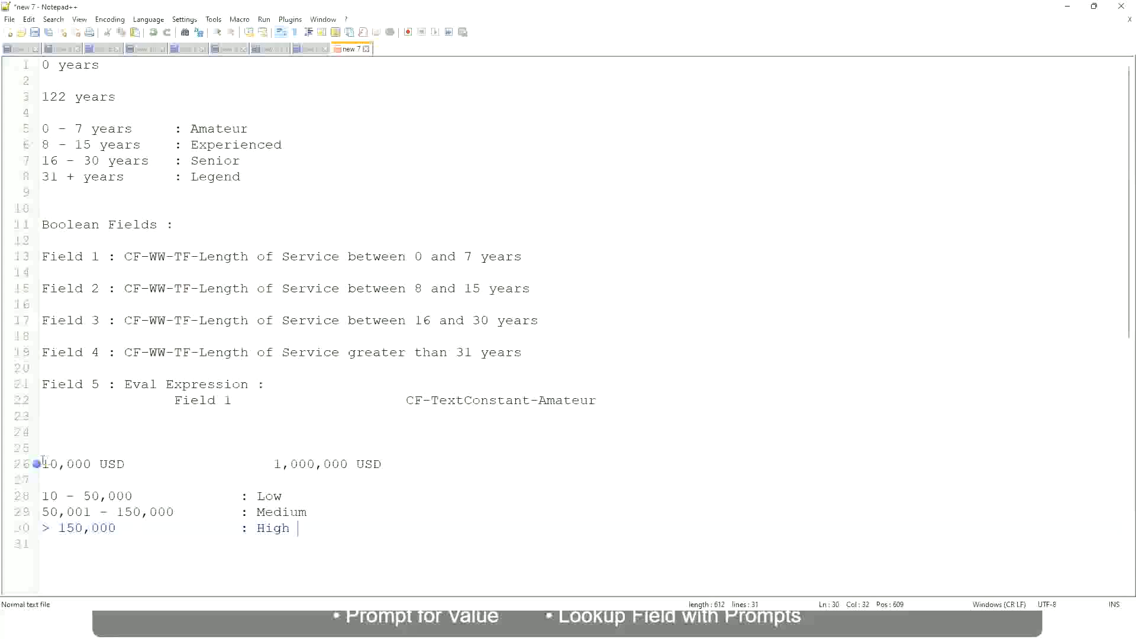
{"action": "left_click", "coordinate": [36, 465]}
{"action": "left_click", "coordinate": [49, 465]}
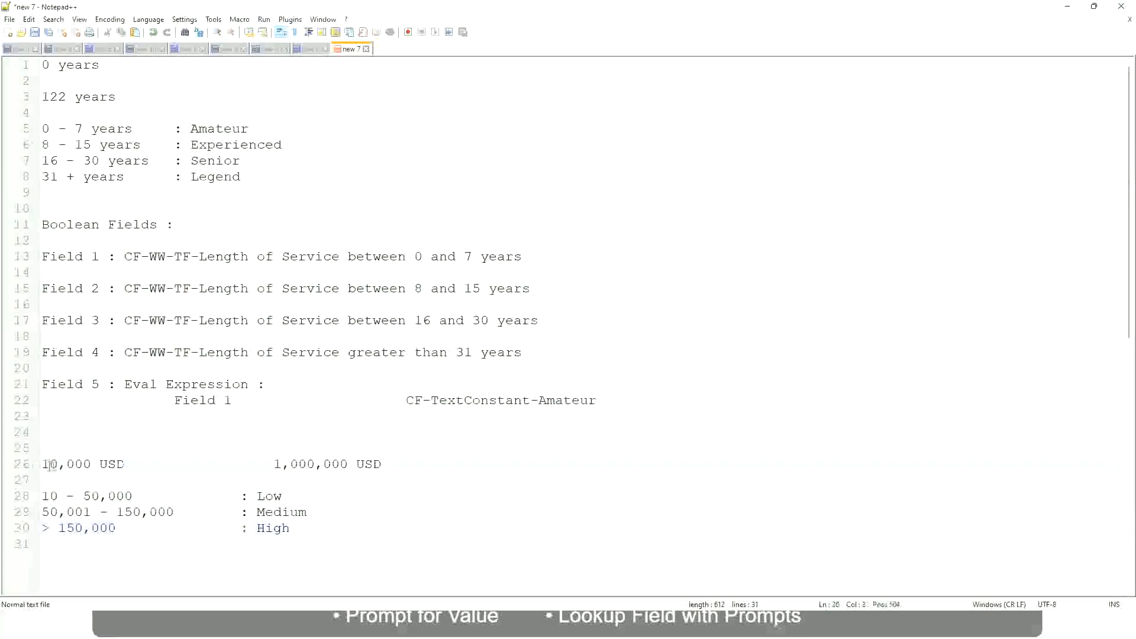
{"action": "double_click", "coordinate": [339, 464]}
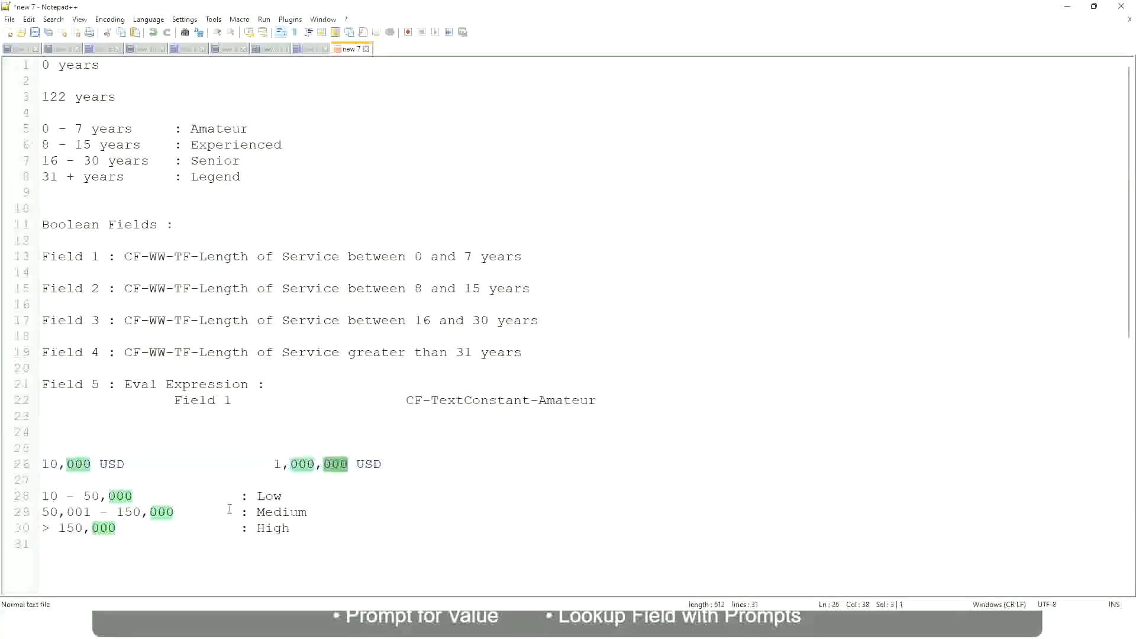
{"action": "left_click", "coordinate": [210, 512]}
{"action": "left_click", "coordinate": [36, 464]}
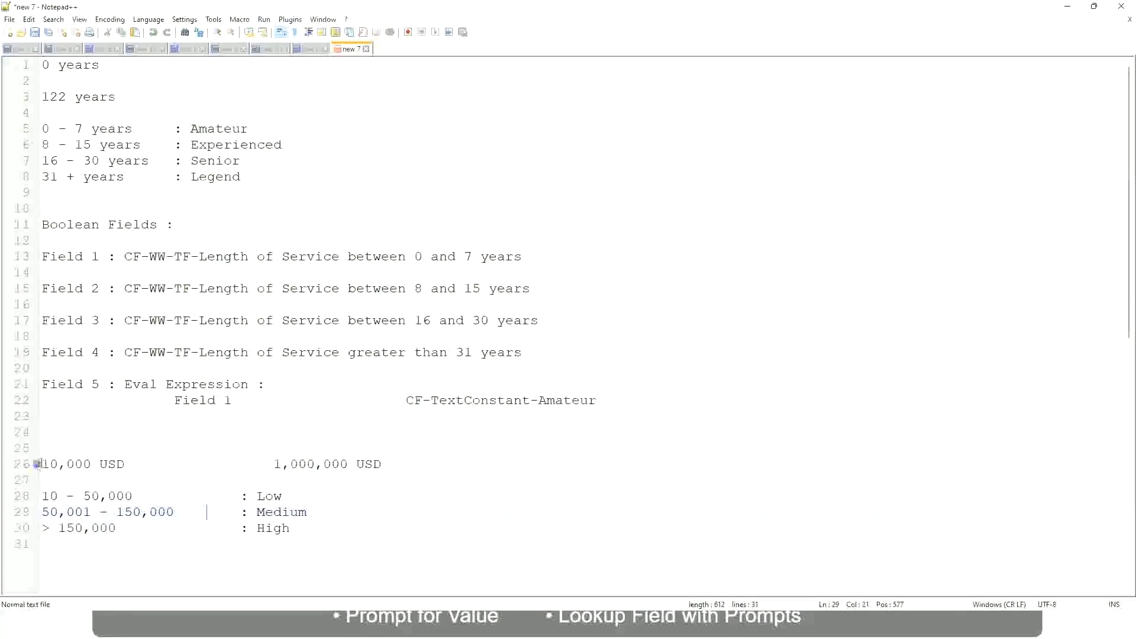
{"action": "left_click", "coordinate": [349, 465]}
{"action": "left_click", "coordinate": [274, 495]}
{"action": "left_click", "coordinate": [273, 530]}
{"action": "left_click", "coordinate": [291, 522]}
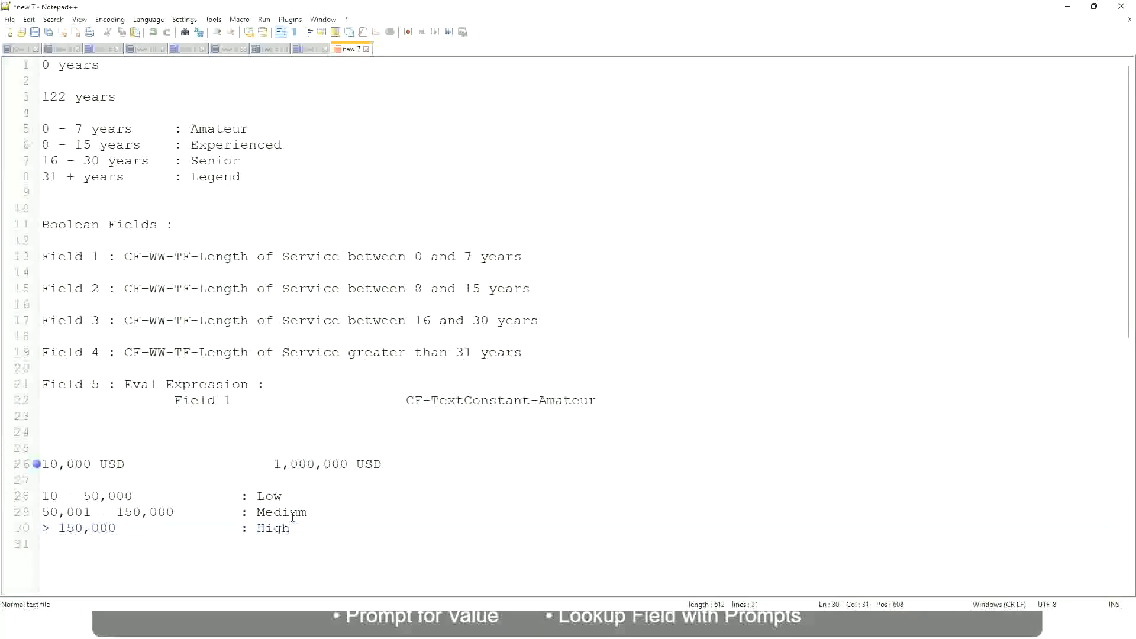